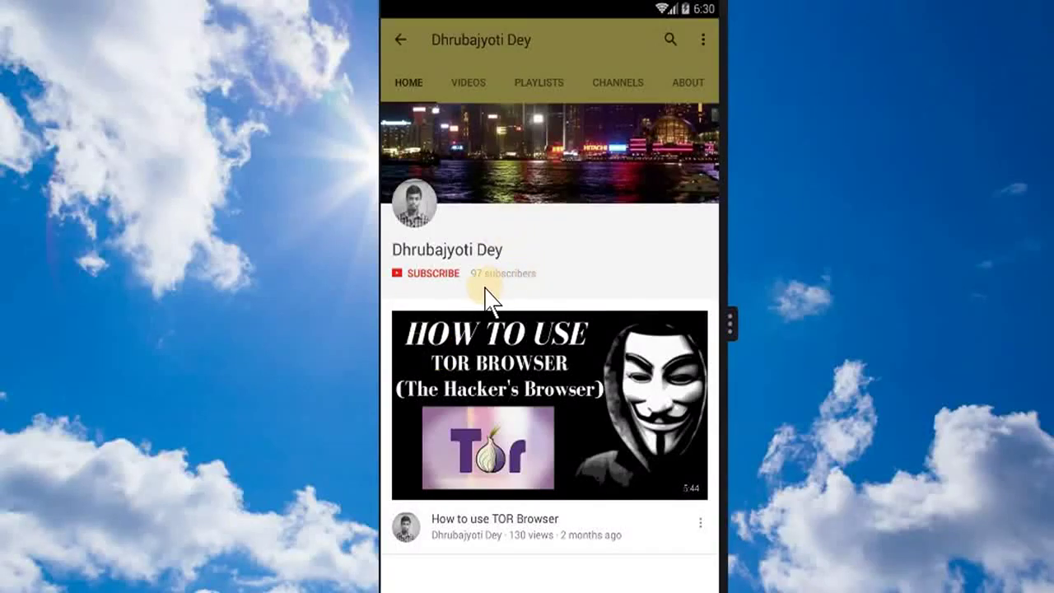
{"action": "left_click", "coordinate": [445, 276]}
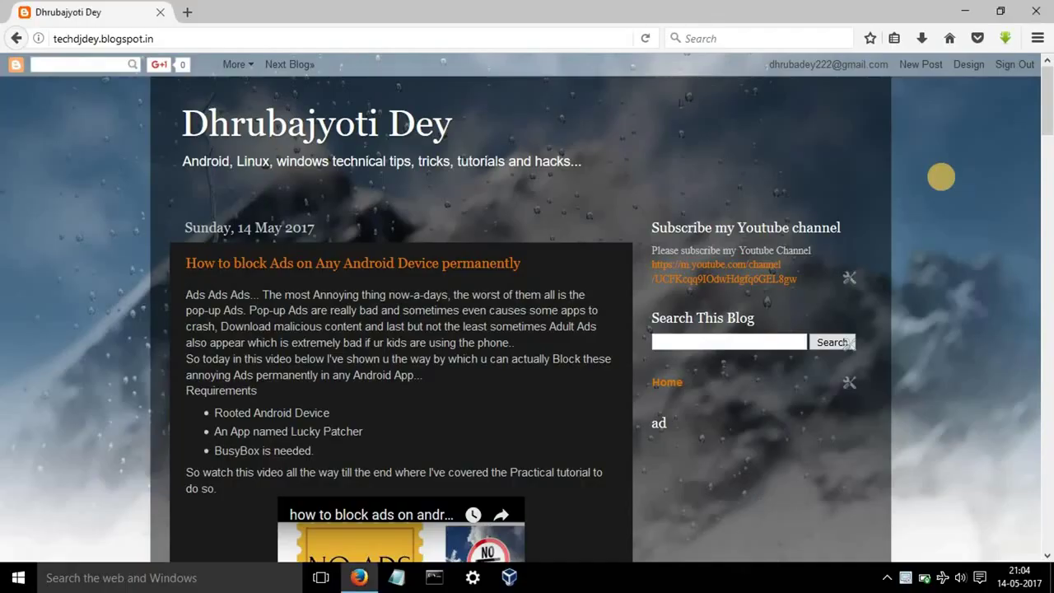
Look through the blog's posts from the Android ad-blocking article down to the Kali Linux one.
{"action": "scroll", "coordinate": [942, 177], "scroll_direction": "down", "scroll_amount": 2}
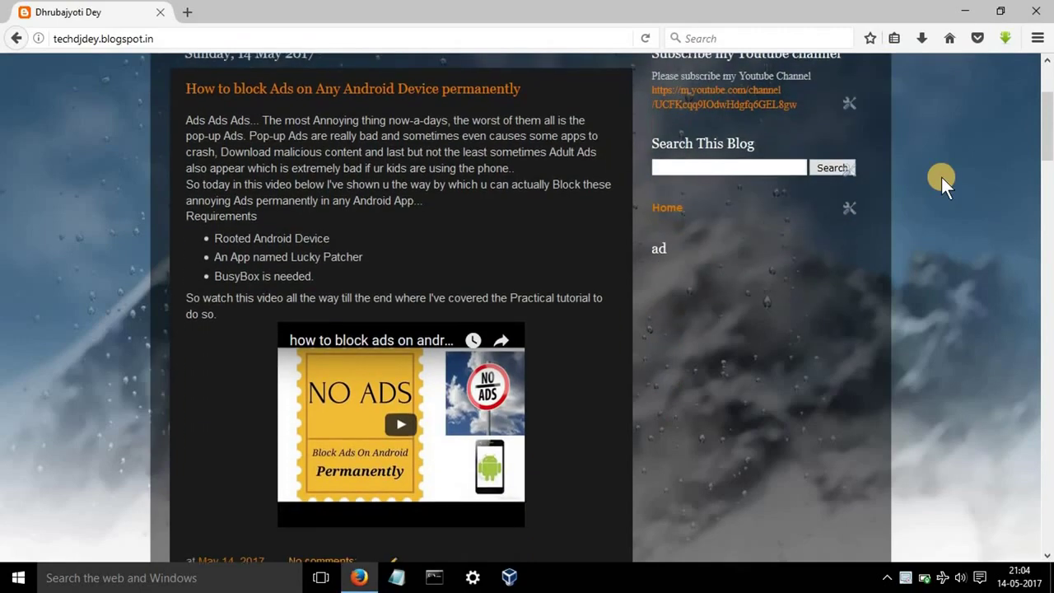
{"action": "scroll", "coordinate": [942, 177], "scroll_direction": "down", "scroll_amount": 5}
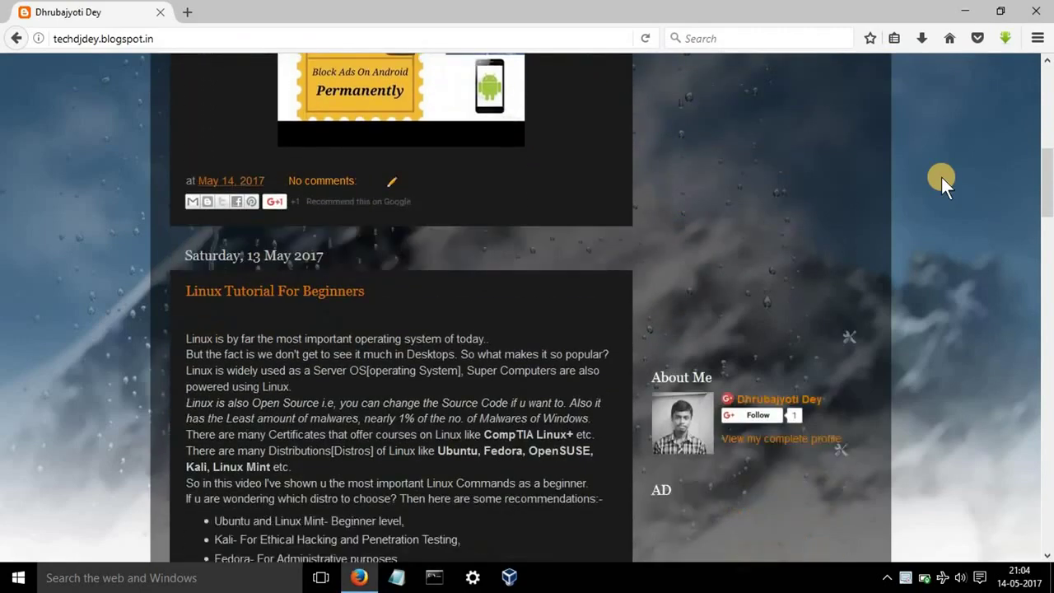
{"action": "scroll", "coordinate": [941, 177], "scroll_direction": "down", "scroll_amount": 6}
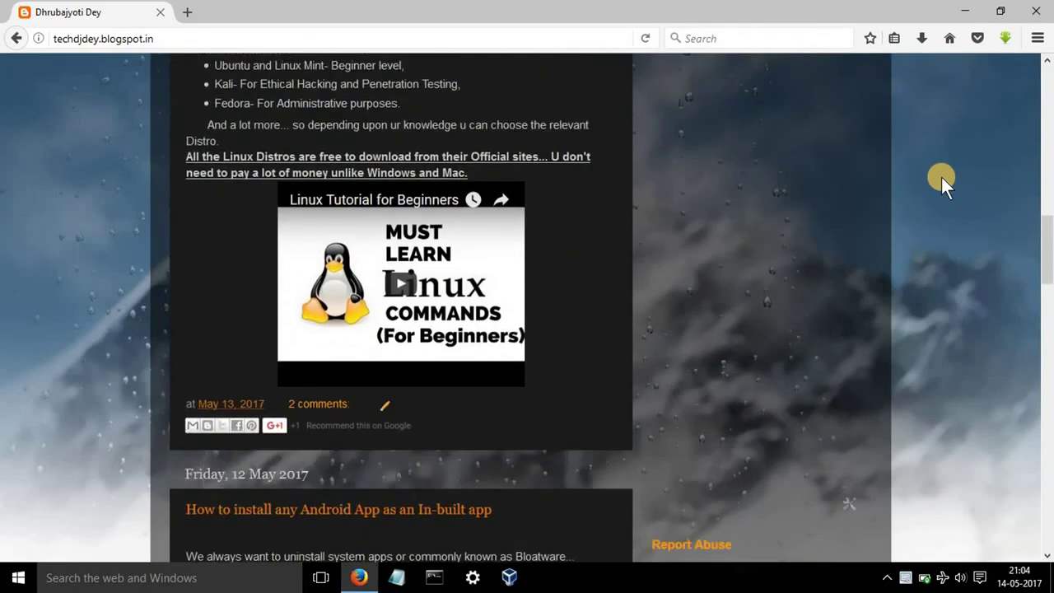
{"action": "scroll", "coordinate": [942, 178], "scroll_direction": "down", "scroll_amount": 4}
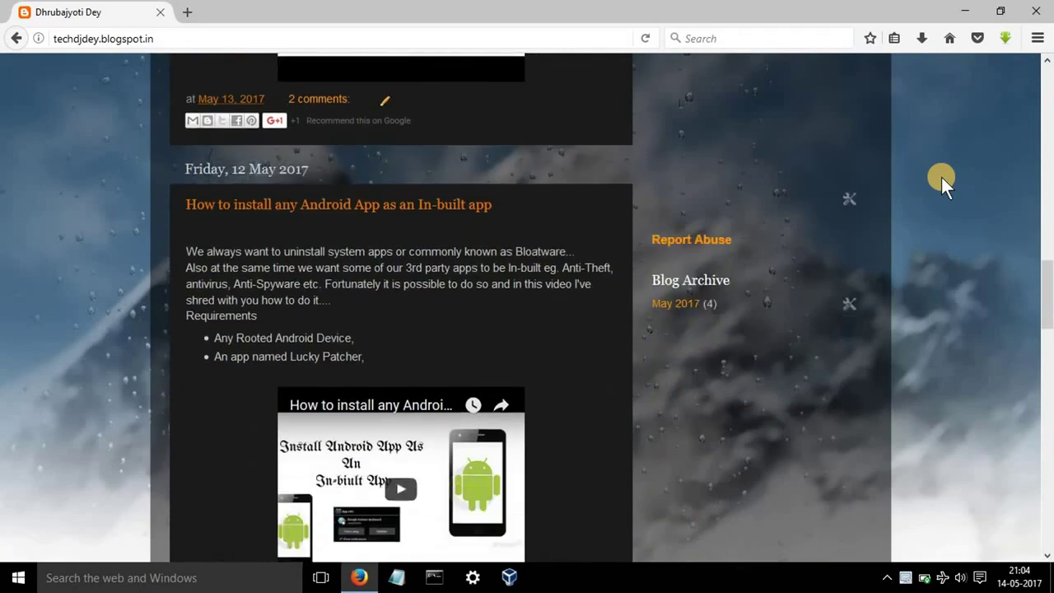
{"action": "scroll", "coordinate": [942, 177], "scroll_direction": "down", "scroll_amount": 5}
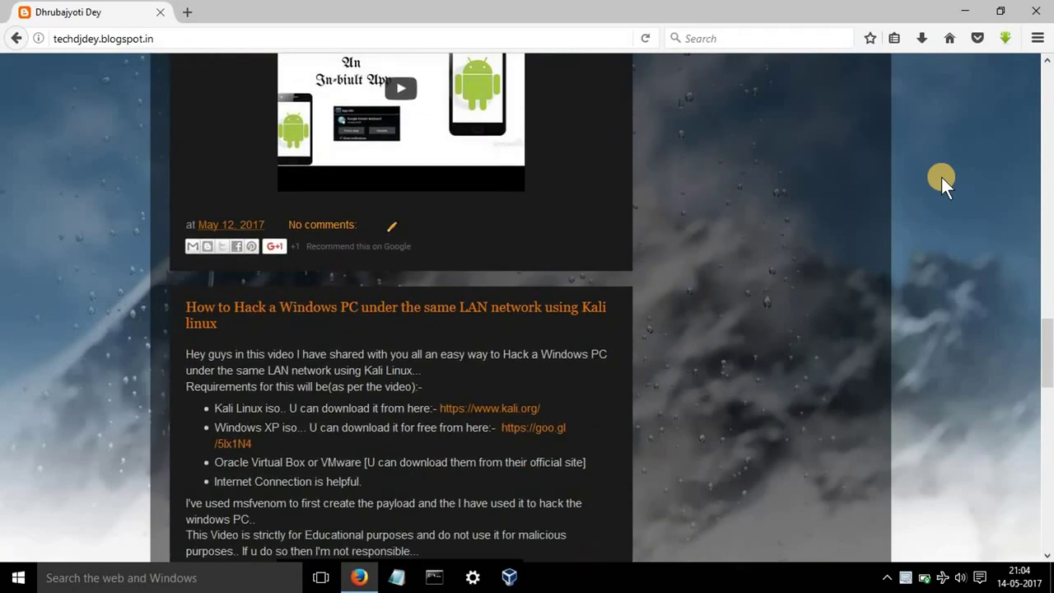
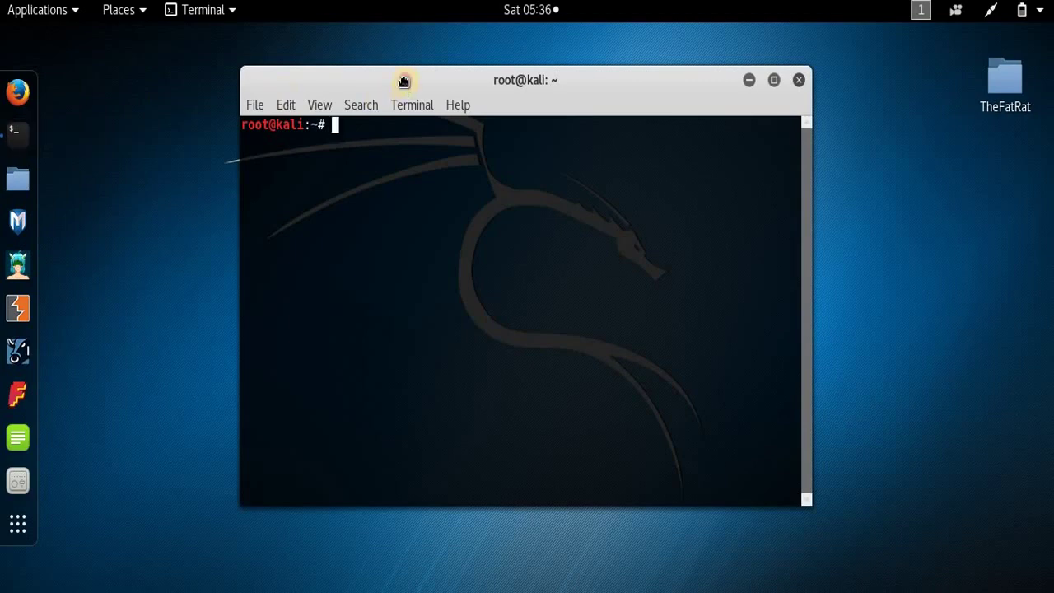
Install the tor package in the terminal with sudo apt-get install tor.
{"action": "left_click_drag", "start_coordinate": [404, 82], "coordinate": [334, 70]}
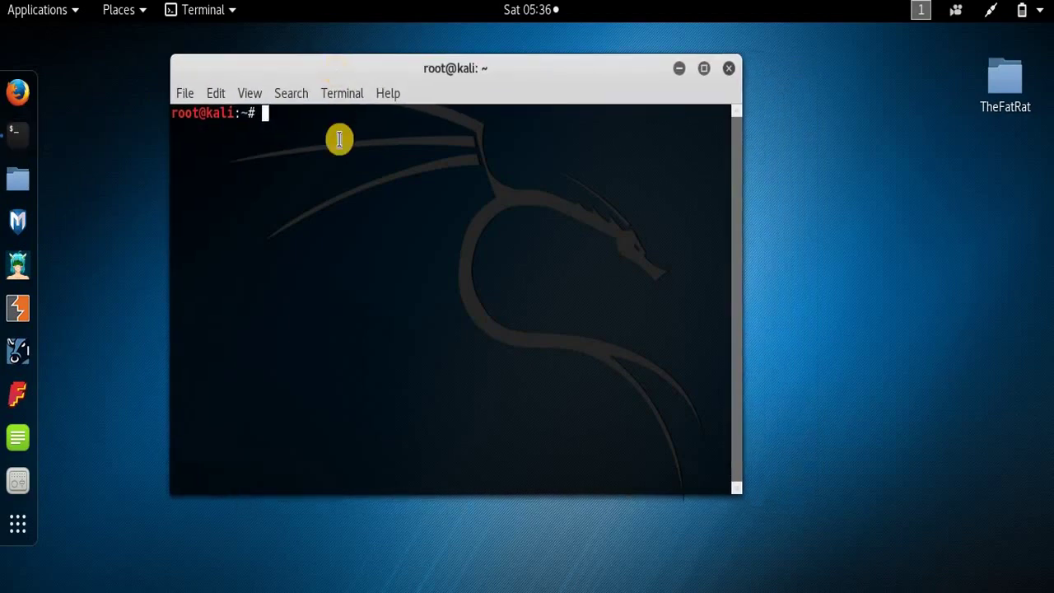
{"action": "type", "text": "sudo apy"}
{"action": "key", "text": "BackSpace"}
{"action": "type", "text": "t"}
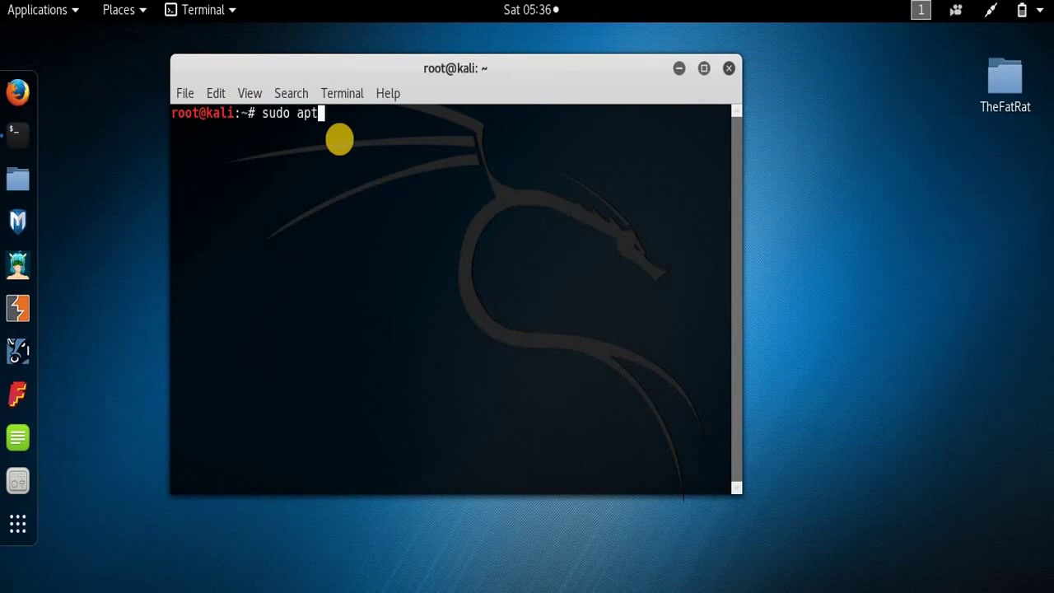
{"action": "type", "text": "-get install tor"}
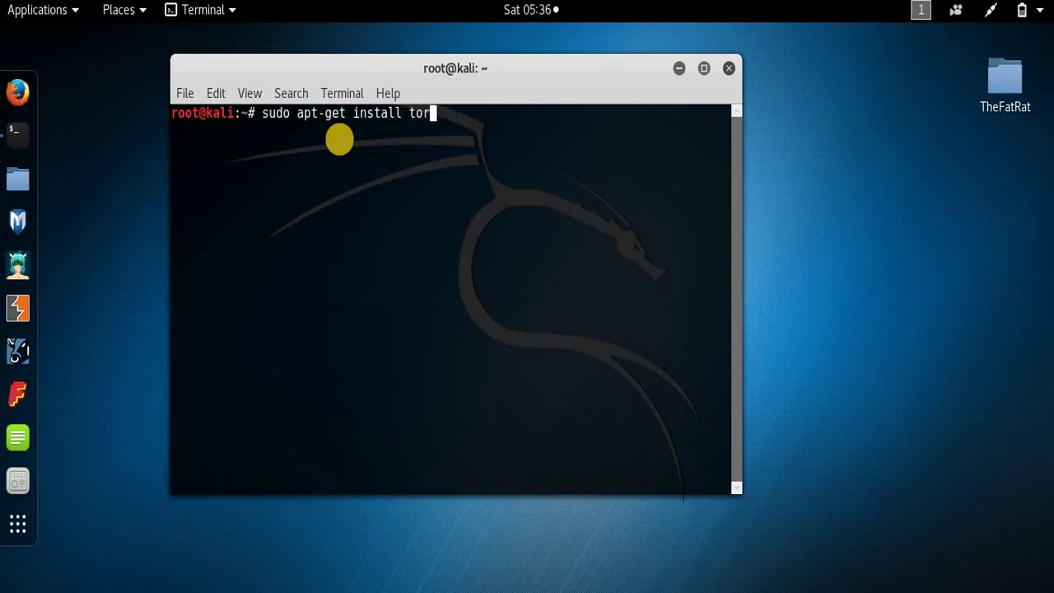
{"action": "key", "text": "Return"}
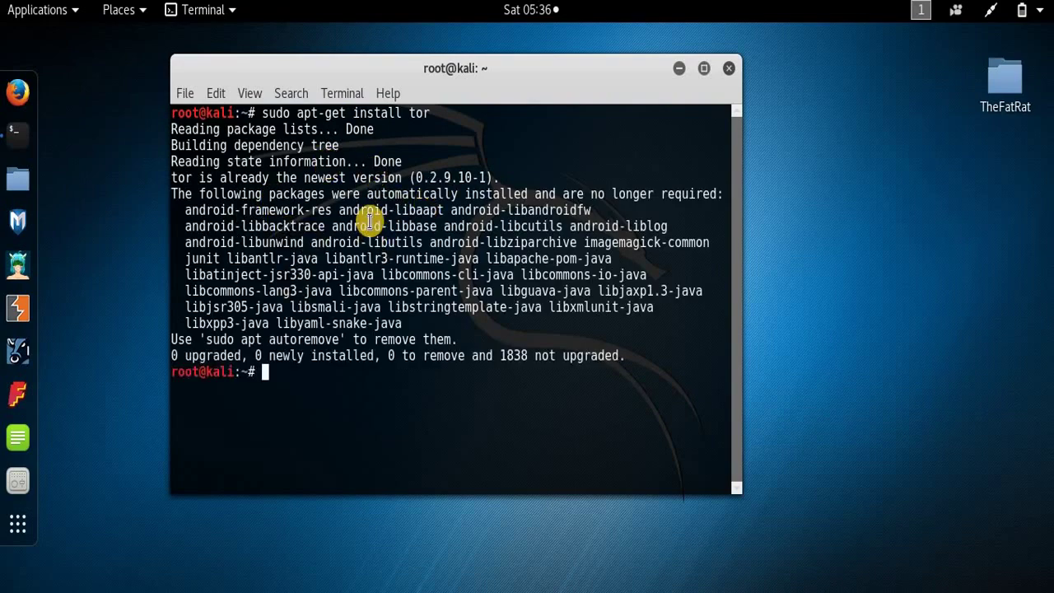
Check the tor version line in the install output and clear the terminal.
{"action": "left_click_drag", "start_coordinate": [437, 71], "coordinate": [488, 52]}
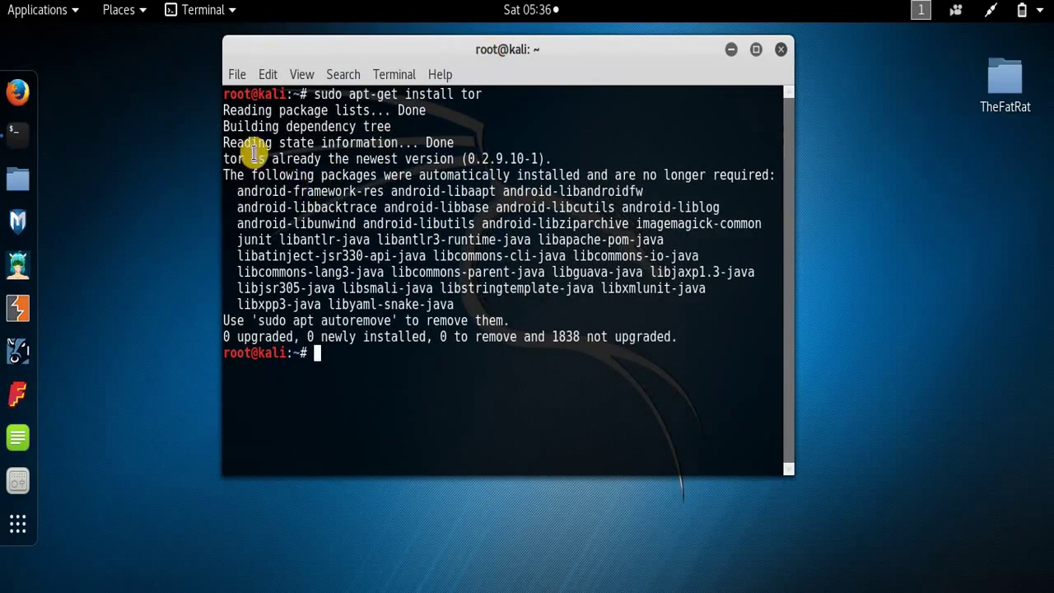
{"action": "left_click_drag", "start_coordinate": [237, 159], "coordinate": [459, 159]}
{"action": "left_click", "coordinate": [460, 159]}
{"action": "type", "text": "clear"}
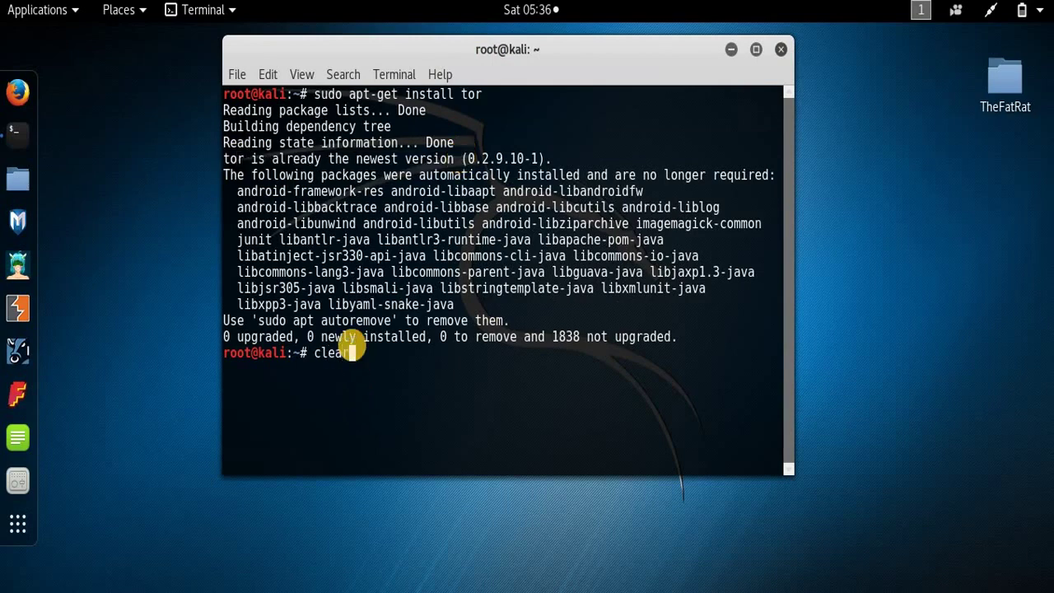
{"action": "key", "text": "Return"}
Install the proxychains package with sudo apt-get install proxychains.
{"action": "type", "text": "su"}
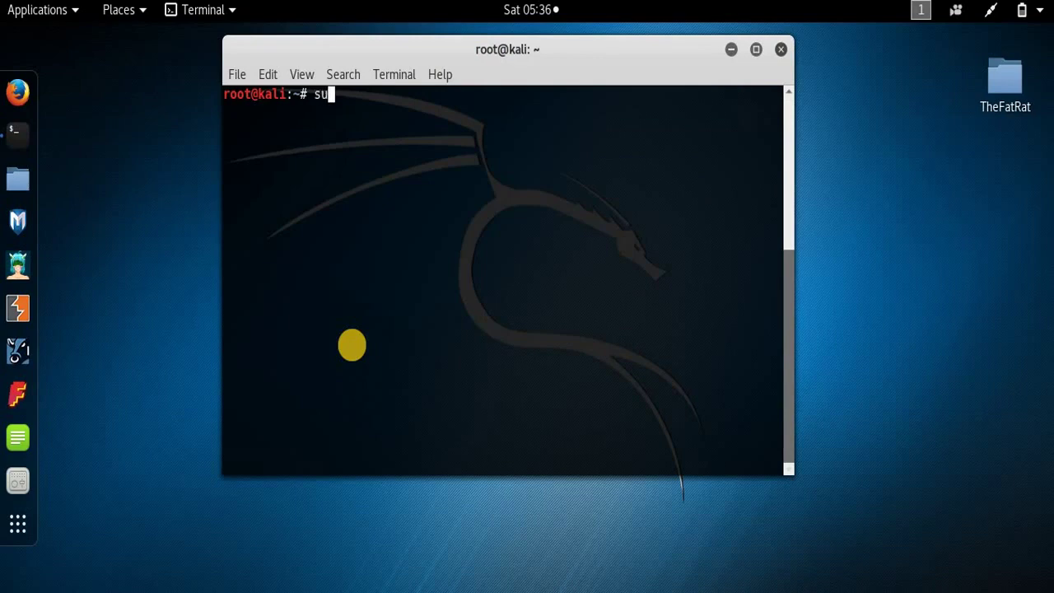
{"action": "type", "text": "do apt-ge"}
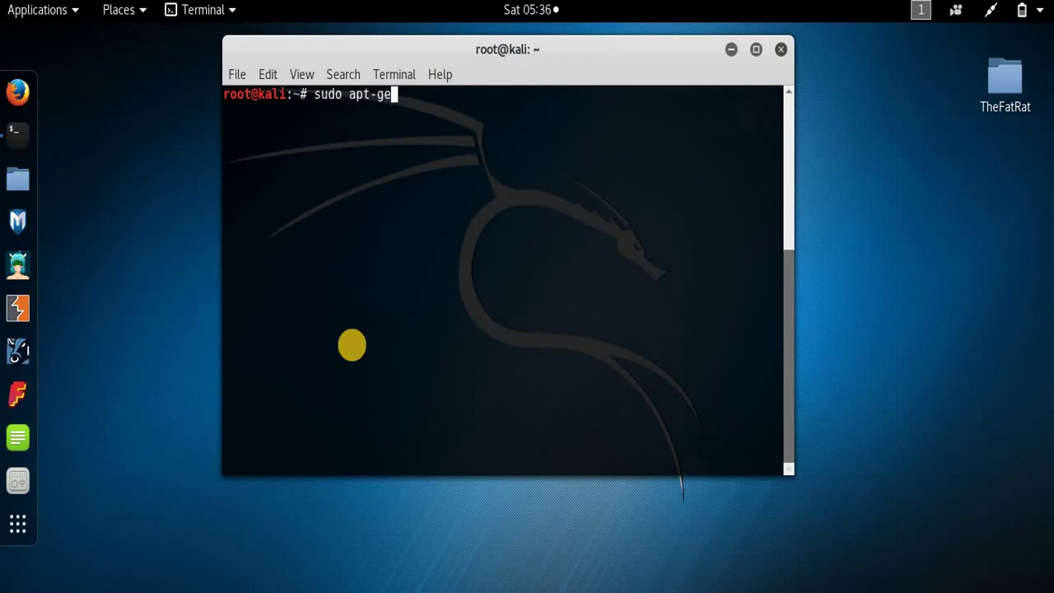
{"action": "type", "text": "t install p"}
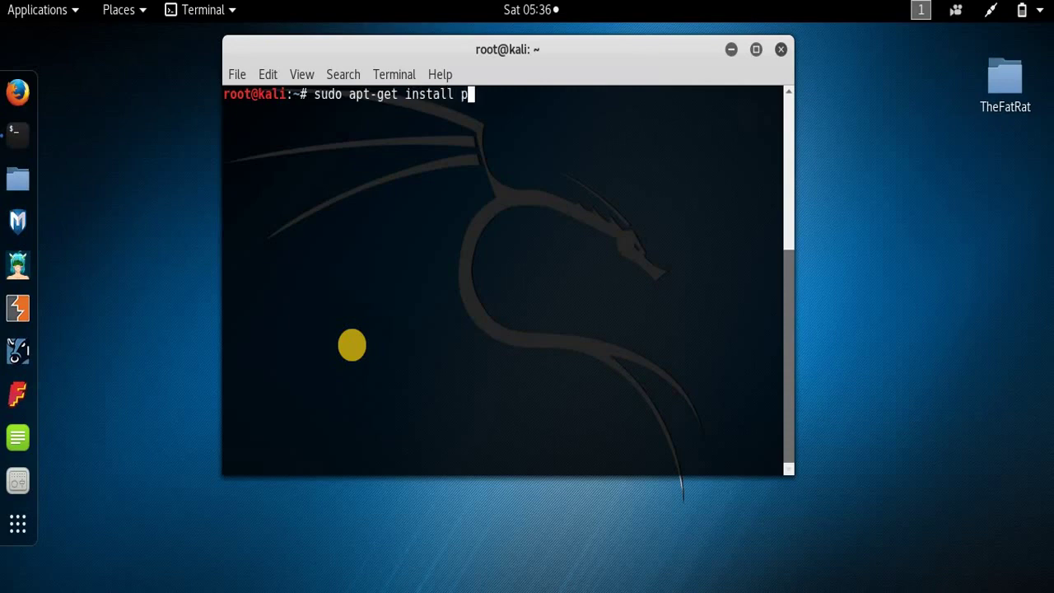
{"action": "type", "text": "roxychains"}
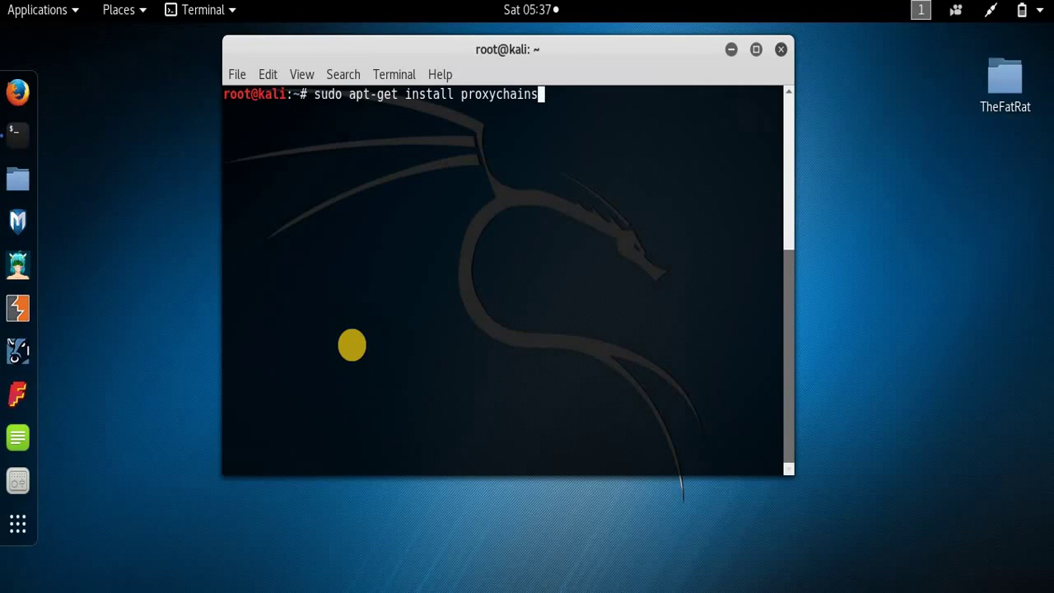
{"action": "key", "text": "Return"}
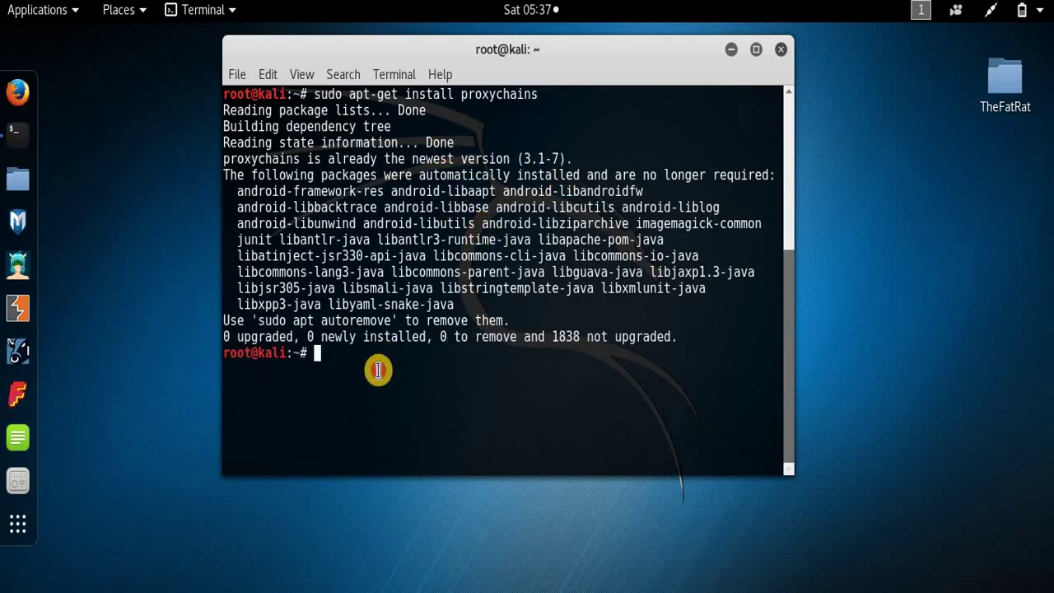
Clear the terminal output and reposition the terminal window on the desktop.
{"action": "type", "text": "clear"}
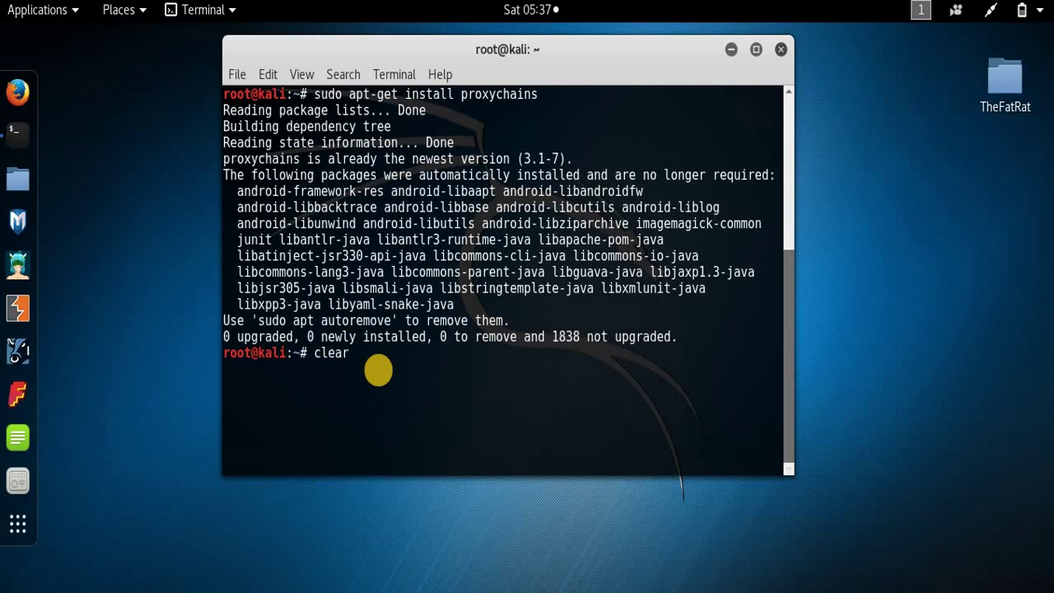
{"action": "key", "text": "Return"}
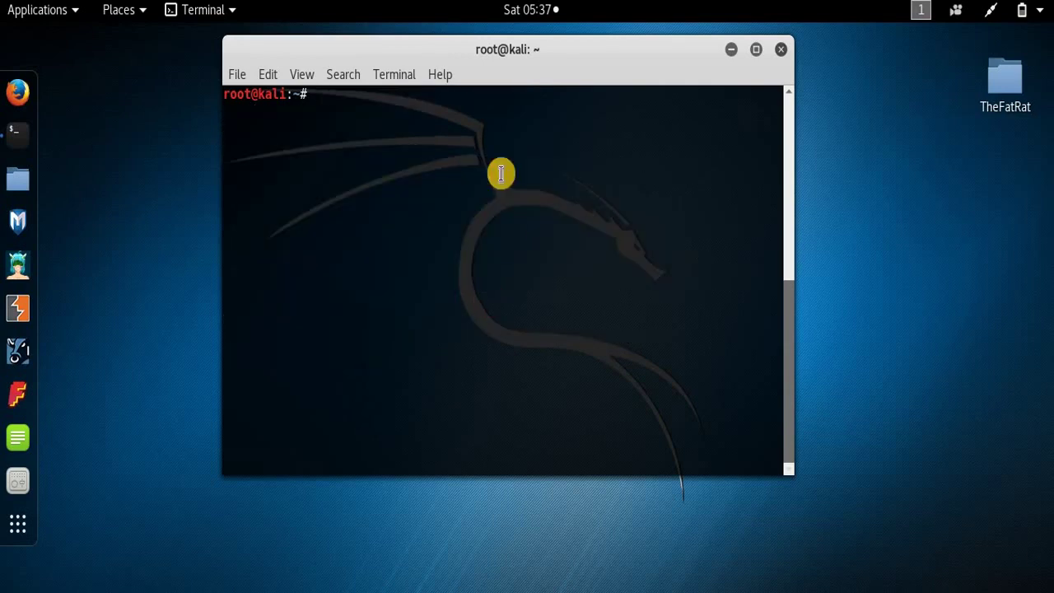
{"action": "mouse_move", "coordinate": [454, 57]}
{"action": "left_mouse_down"}
{"action": "mouse_move", "coordinate": [475, 68]}
{"action": "mouse_move", "coordinate": [462, 71]}
{"action": "left_mouse_up"}
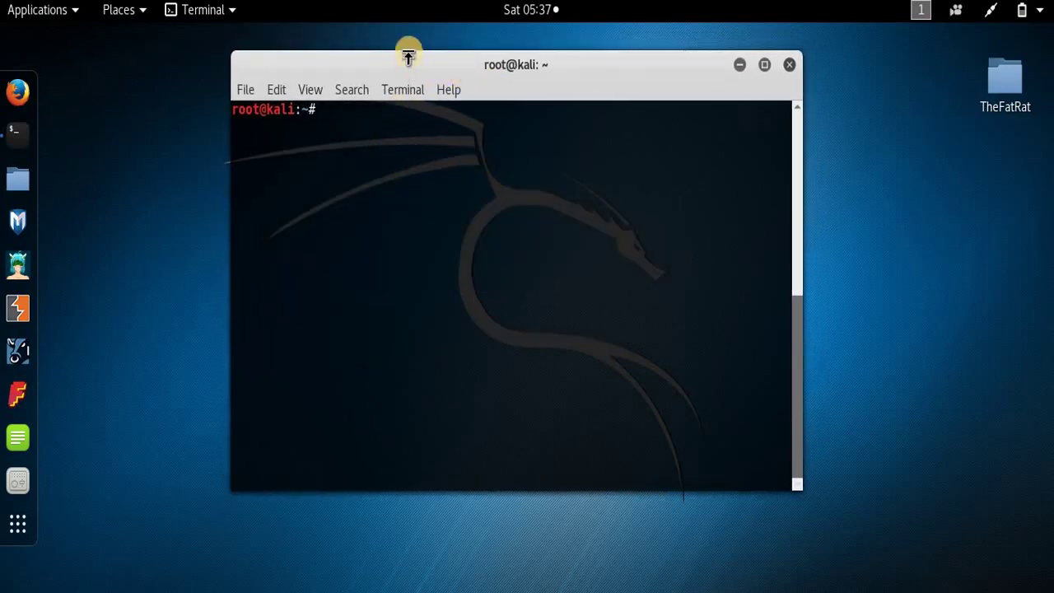
{"action": "left_click_drag", "start_coordinate": [394, 55], "coordinate": [380, 42]}
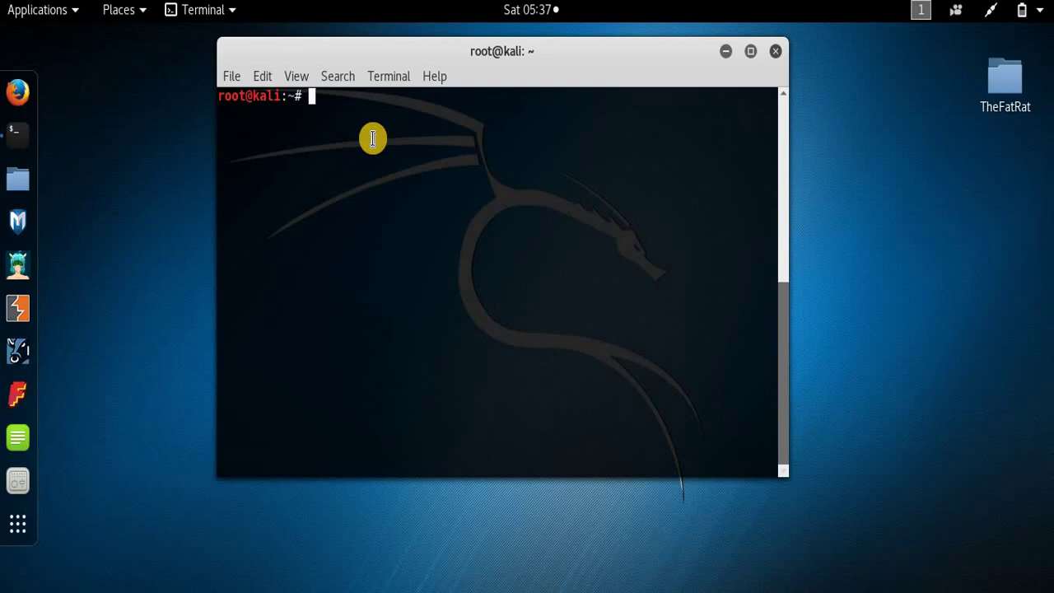
Change to the /etc directory and list its contents to locate proxychains.conf.
{"action": "type", "text": "cd /etc"}
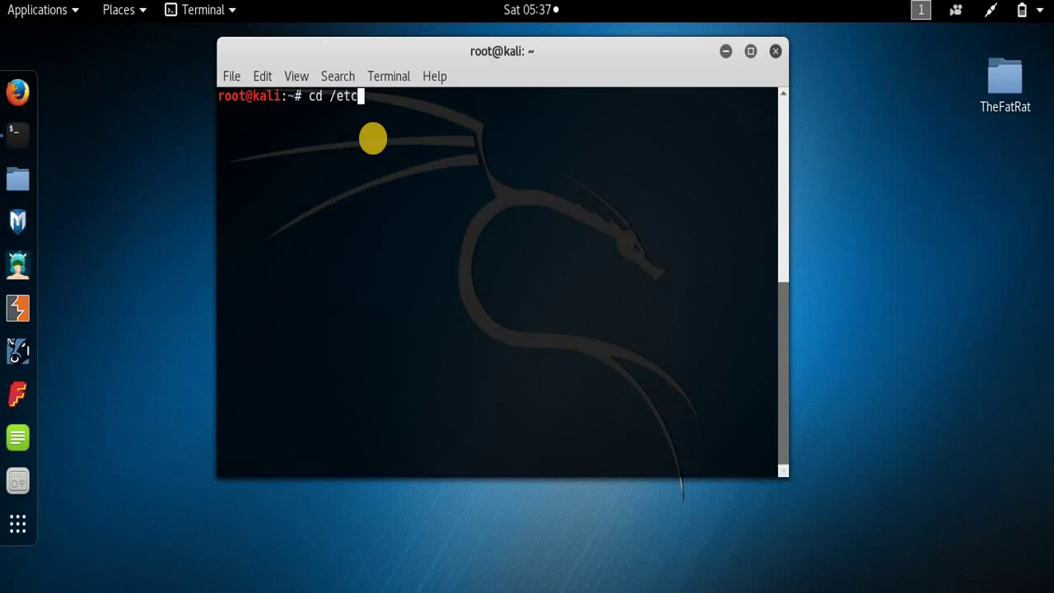
{"action": "key", "text": "Return"}
{"action": "type", "text": "ls"}
{"action": "key", "text": "Return"}
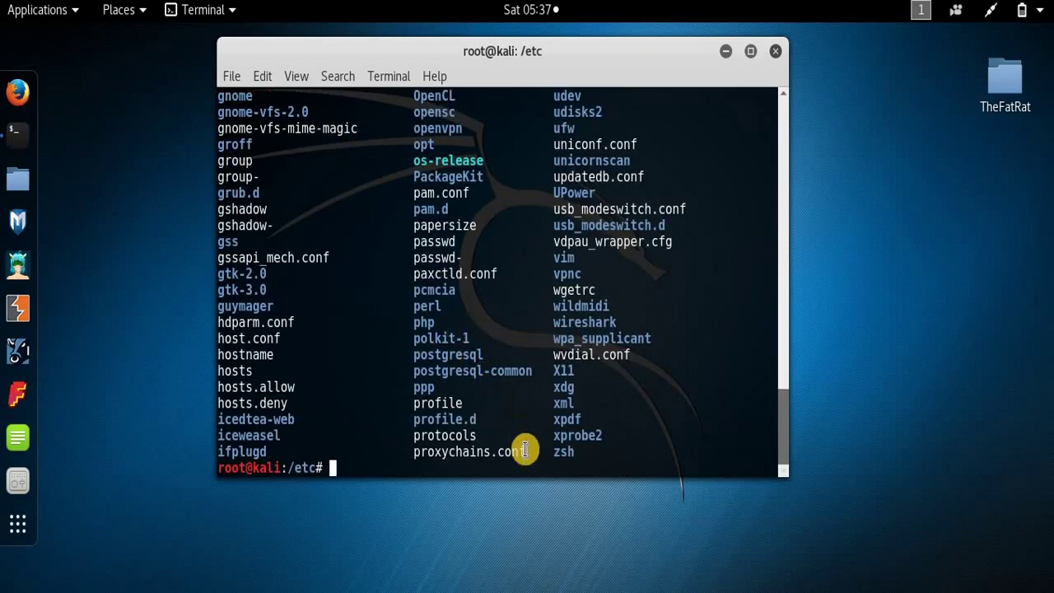
{"action": "left_click_drag", "start_coordinate": [525, 452], "coordinate": [410, 452]}
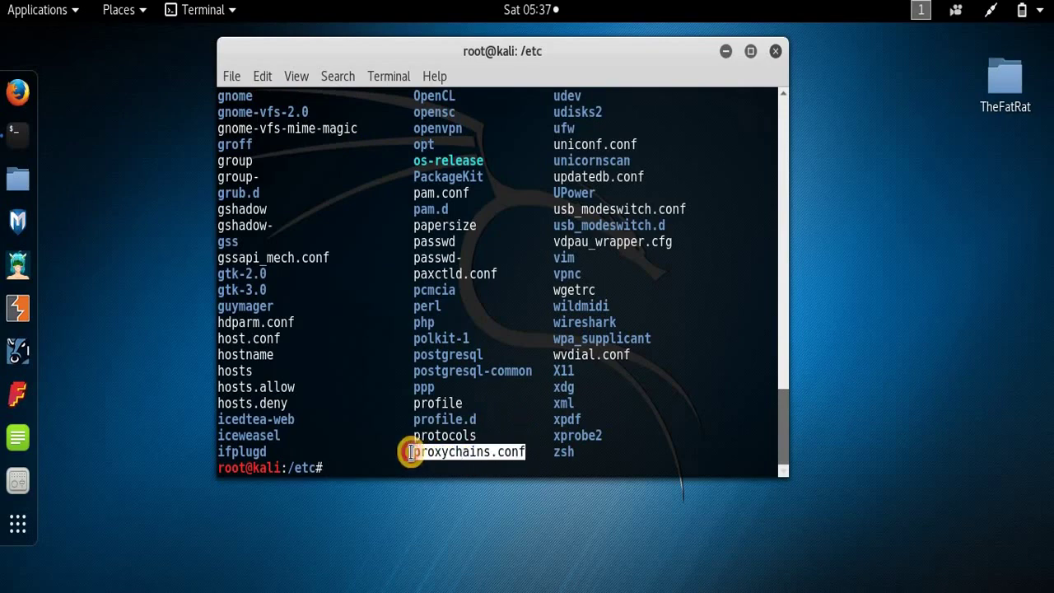
{"action": "left_click", "coordinate": [410, 453]}
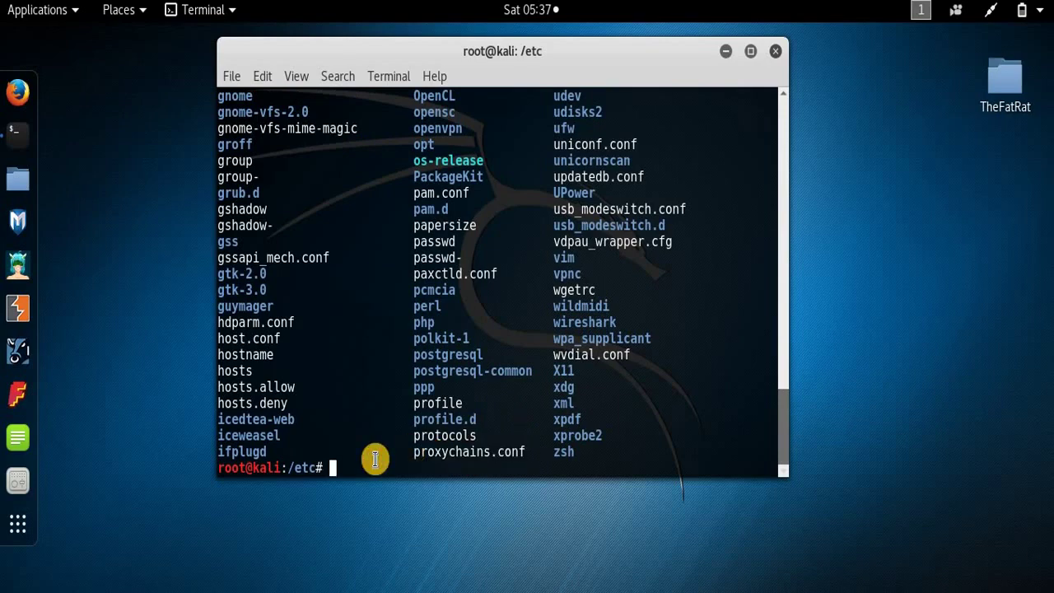
Open proxychains.conf in Leafpad from the terminal and move the editor window toward the middle of the desktop.
{"action": "type", "text": "leafpad proxt"}
{"action": "key", "text": "BackSpace"}
{"action": "type", "text": "y"}
{"action": "key", "text": "Tab"}
{"action": "key", "text": "Return"}
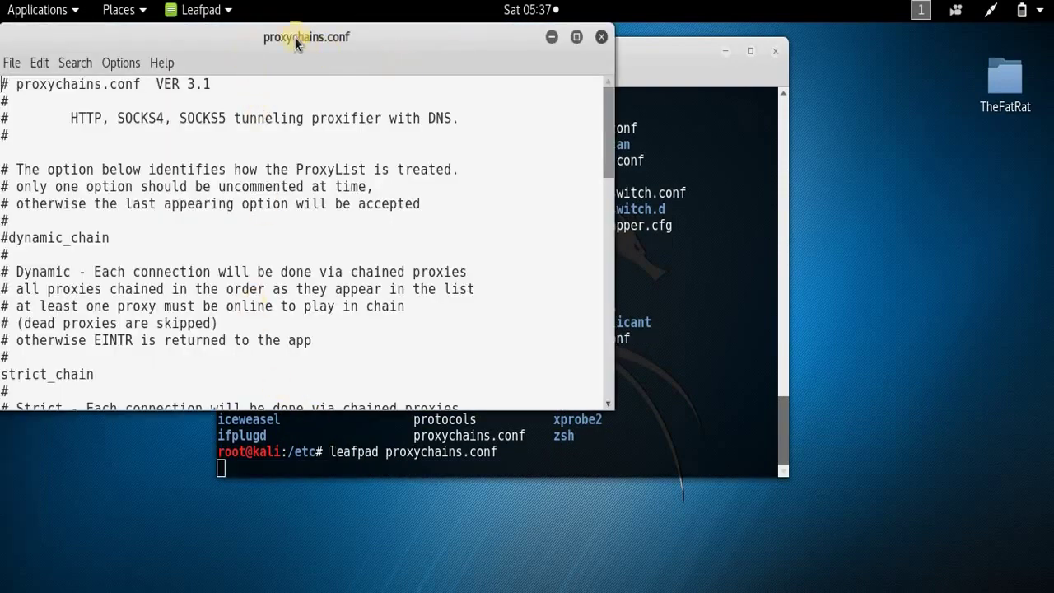
{"action": "left_click_drag", "start_coordinate": [295, 37], "coordinate": [421, 51]}
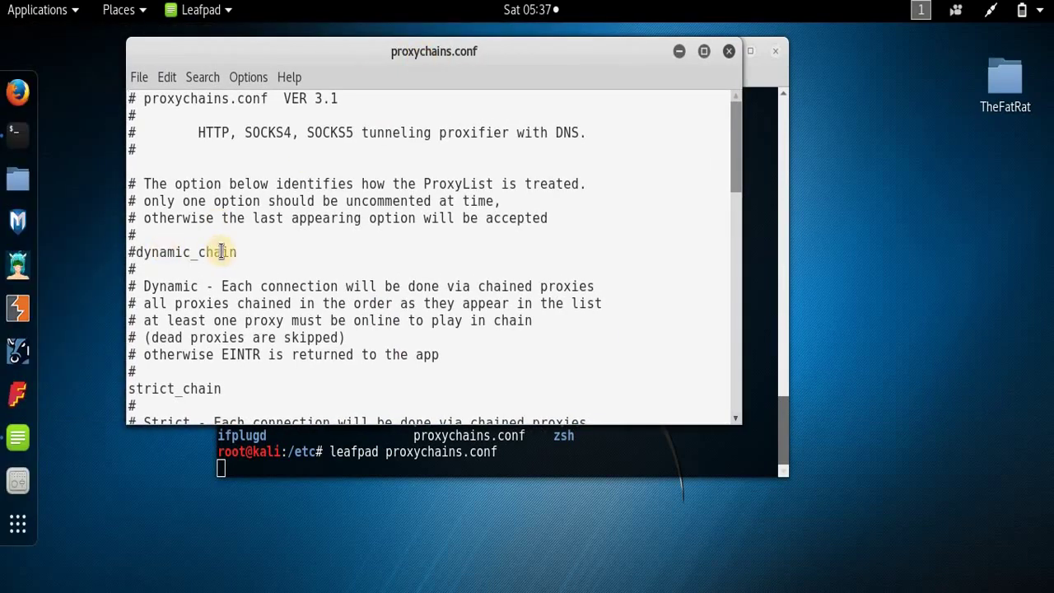
Uncomment the dynamic_chain line and comment out the strict_chain line with # in proxychains.conf.
{"action": "left_click_drag", "start_coordinate": [238, 252], "coordinate": [136, 252]}
{"action": "left_click", "coordinate": [136, 253]}
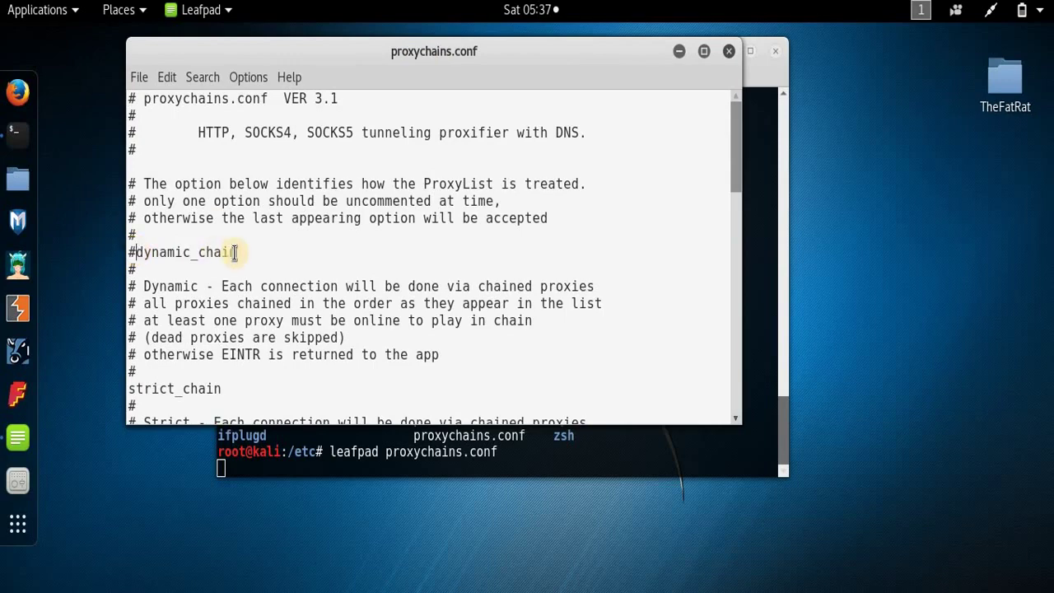
{"action": "key", "text": "BackSpace"}
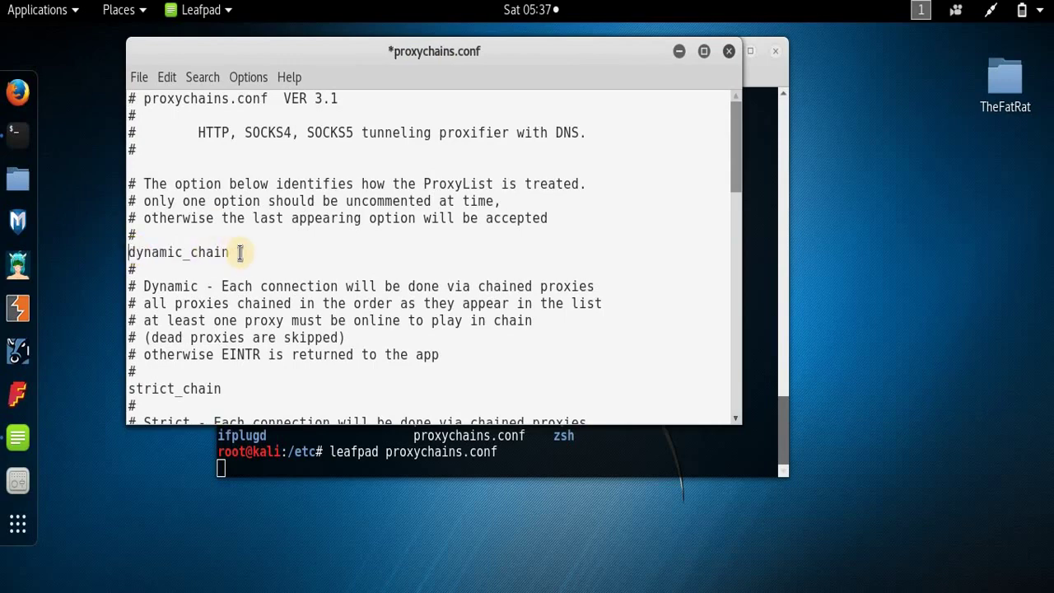
{"action": "left_click_drag", "start_coordinate": [221, 390], "coordinate": [127, 388]}
{"action": "left_click", "coordinate": [127, 388]}
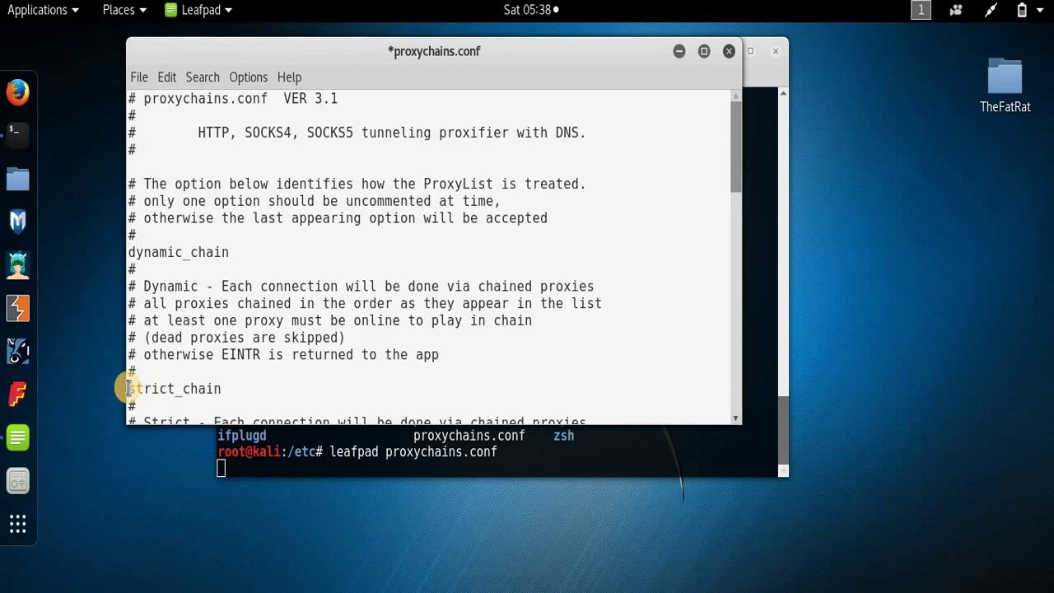
{"action": "type", "text": "#"}
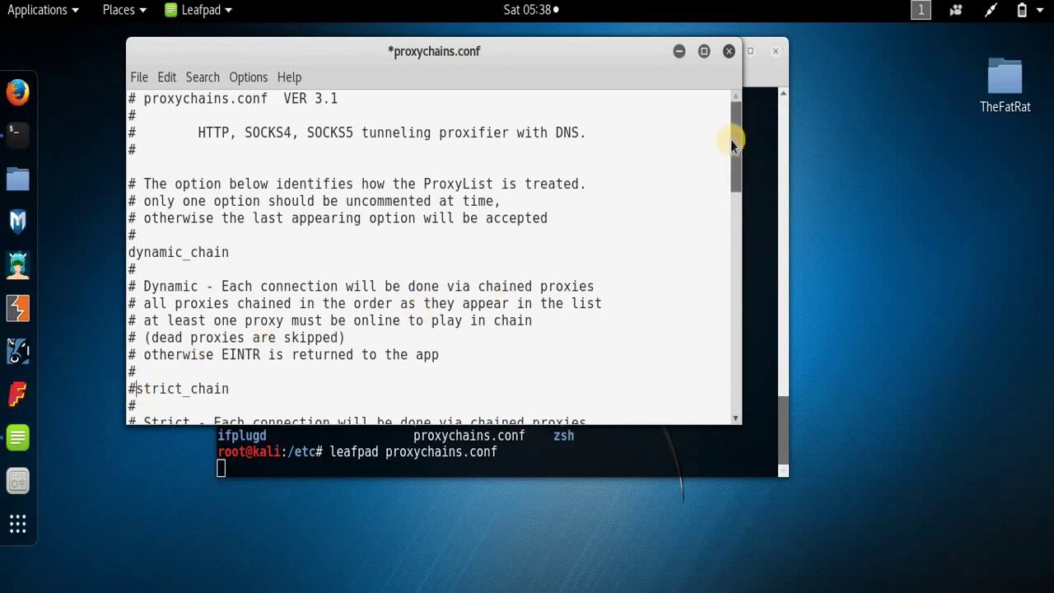
Duplicate the socks4 entry below itself in the ProxyList section and change the copy to socks5 127.0.0.1 9050.
{"action": "left_click", "coordinate": [732, 377]}
{"action": "scroll", "coordinate": [731, 375], "scroll_direction": "down", "scroll_amount": 2}
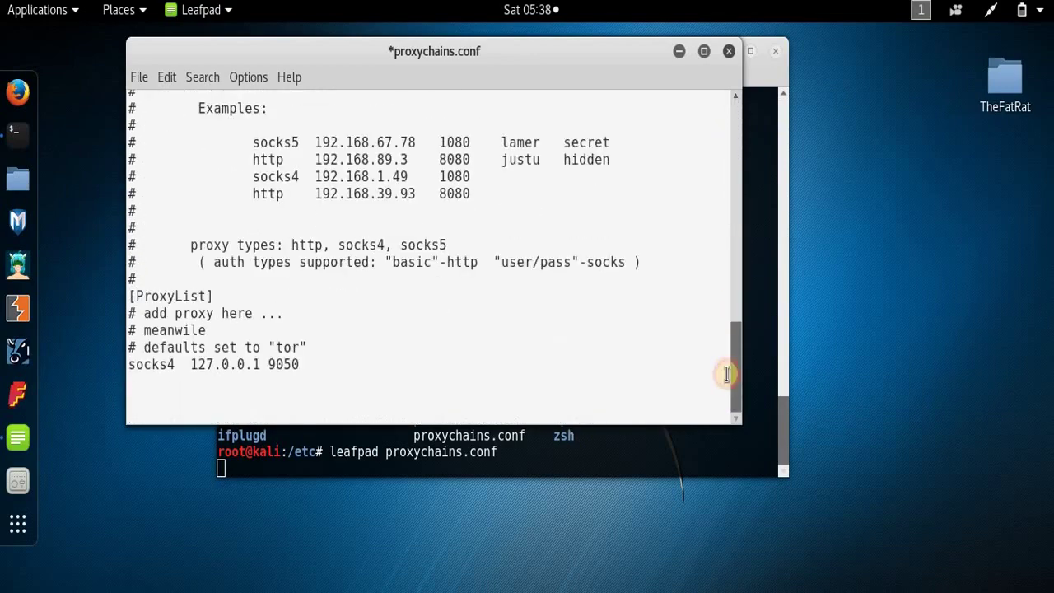
{"action": "left_click", "coordinate": [302, 364]}
{"action": "left_click_drag", "start_coordinate": [301, 365], "coordinate": [130, 360]}
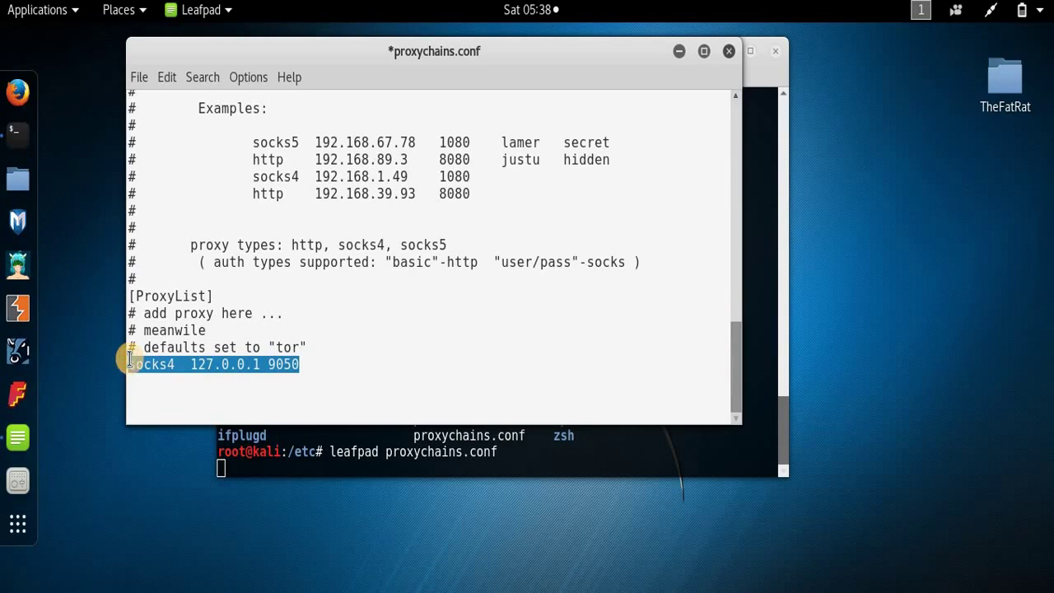
{"action": "right_click", "coordinate": [129, 360]}
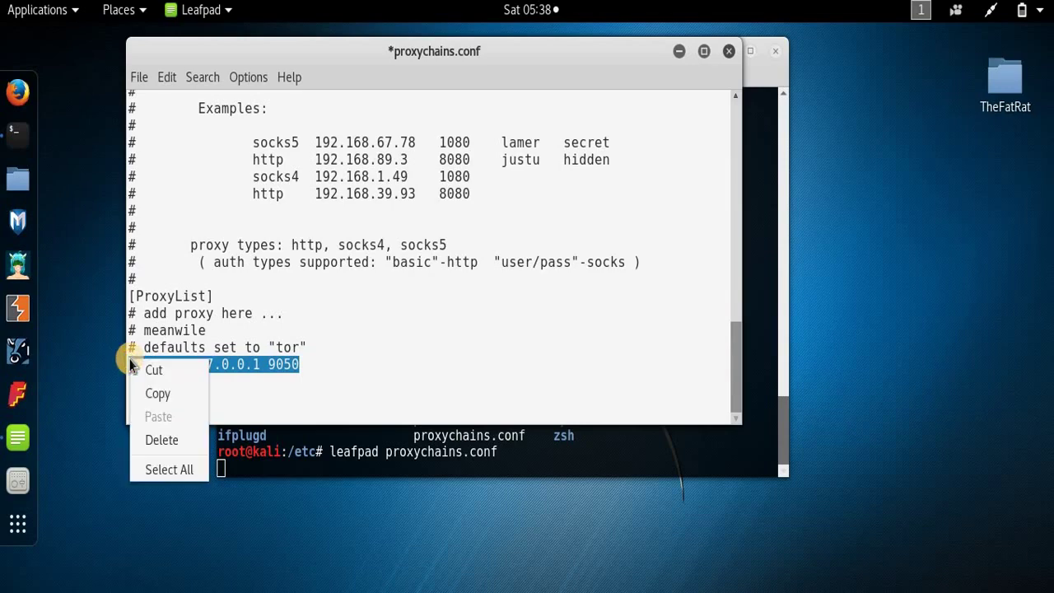
{"action": "left_click", "coordinate": [162, 396]}
{"action": "left_click", "coordinate": [163, 397]}
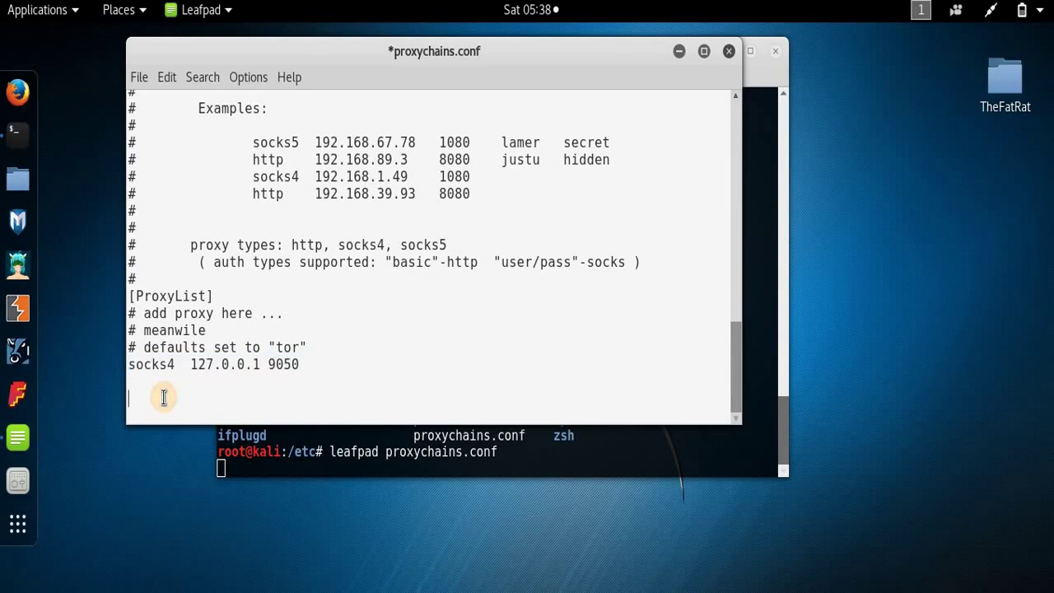
{"action": "left_click", "coordinate": [313, 364]}
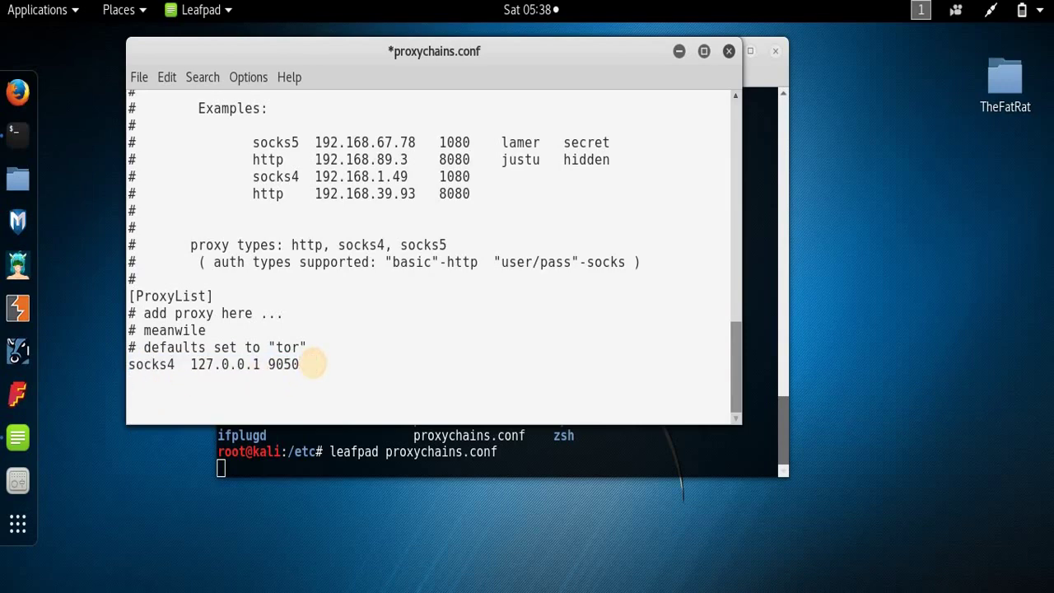
{"action": "left_click", "coordinate": [196, 382]}
{"action": "right_click", "coordinate": [196, 382]}
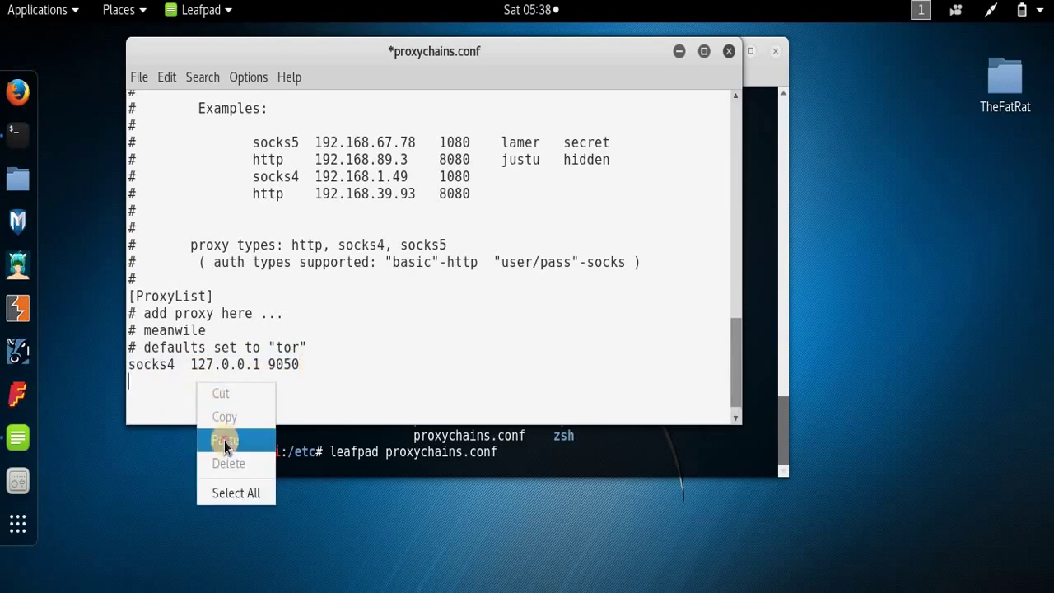
{"action": "left_click", "coordinate": [220, 439]}
{"action": "left_click", "coordinate": [174, 381]}
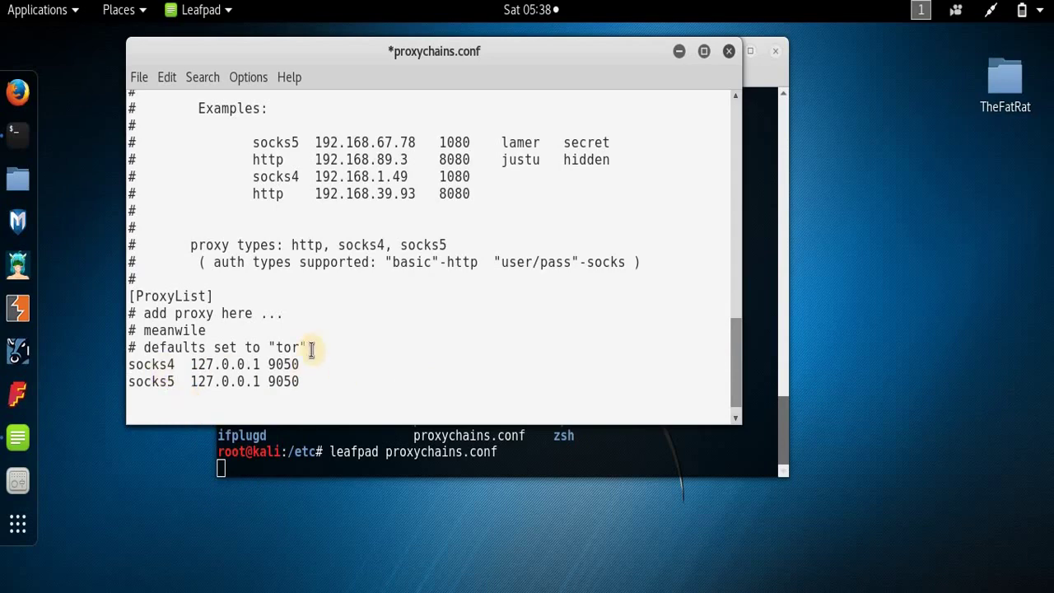
Save the changes to proxychains.conf and quit the text editor.
{"action": "left_click", "coordinate": [144, 77]}
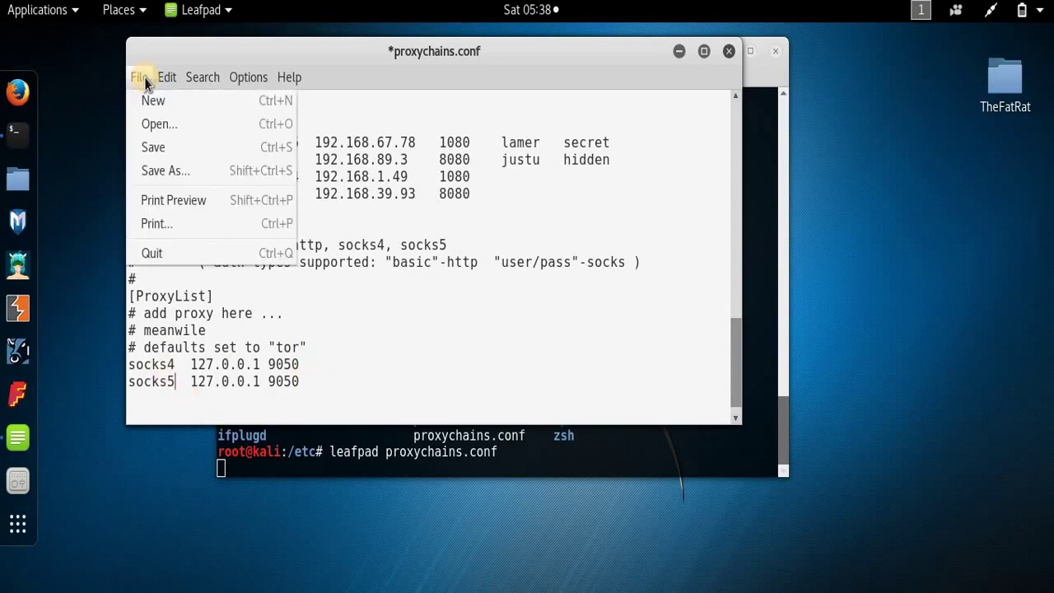
{"action": "key", "text": "Right"}
{"action": "mouse_move", "coordinate": [133, 83]}
{"action": "left_click", "coordinate": [145, 147]}
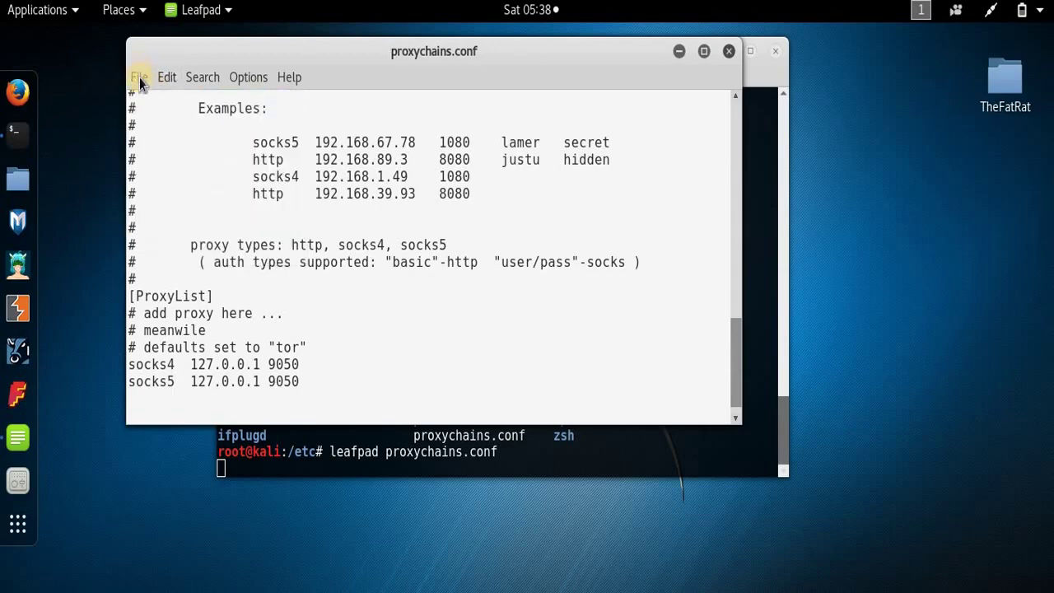
{"action": "left_click", "coordinate": [140, 78]}
{"action": "left_click", "coordinate": [194, 250]}
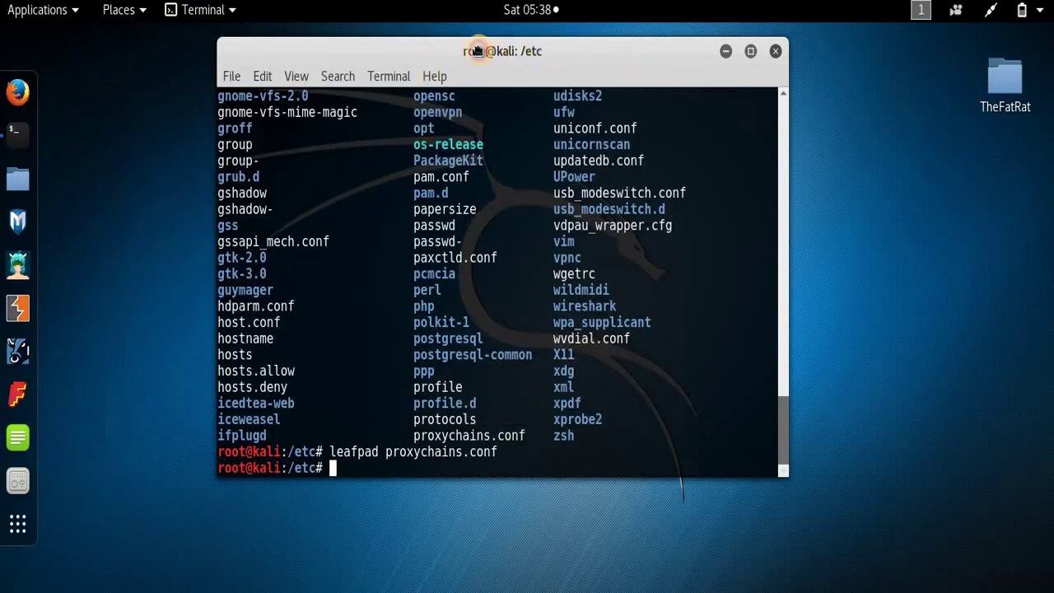
Replace the /etc terminal with a new terminal window and start the Tor service with service tor start.
{"action": "left_click_drag", "start_coordinate": [516, 50], "coordinate": [470, 42]}
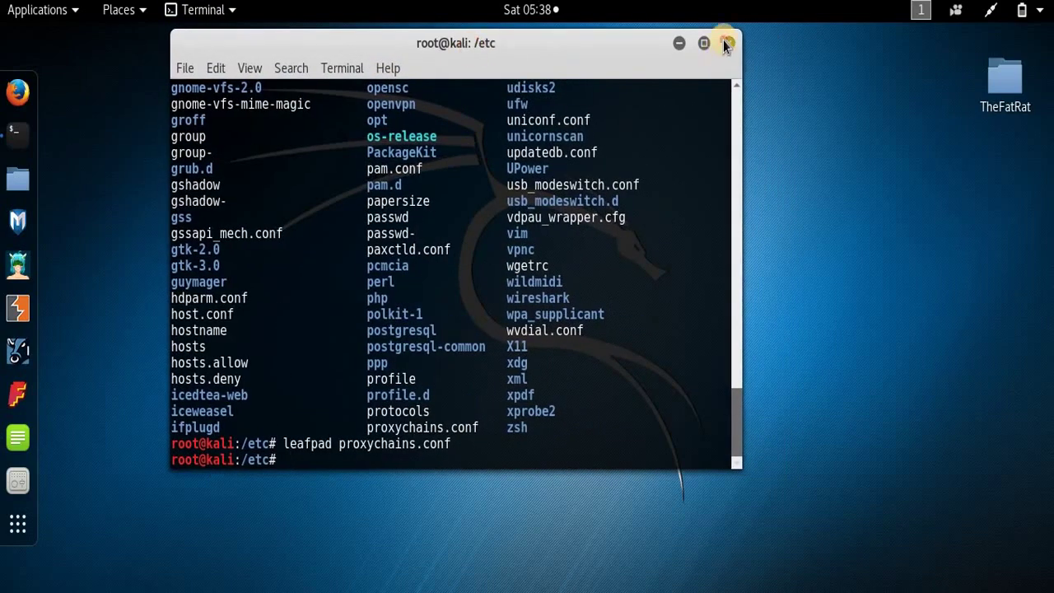
{"action": "left_click", "coordinate": [20, 133]}
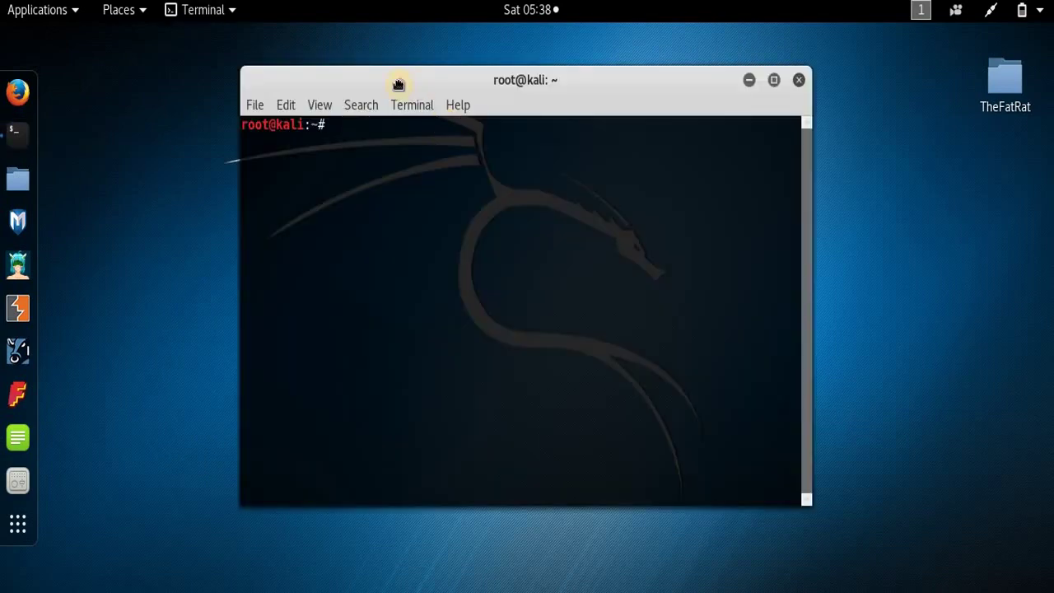
{"action": "left_click_drag", "start_coordinate": [398, 84], "coordinate": [332, 53]}
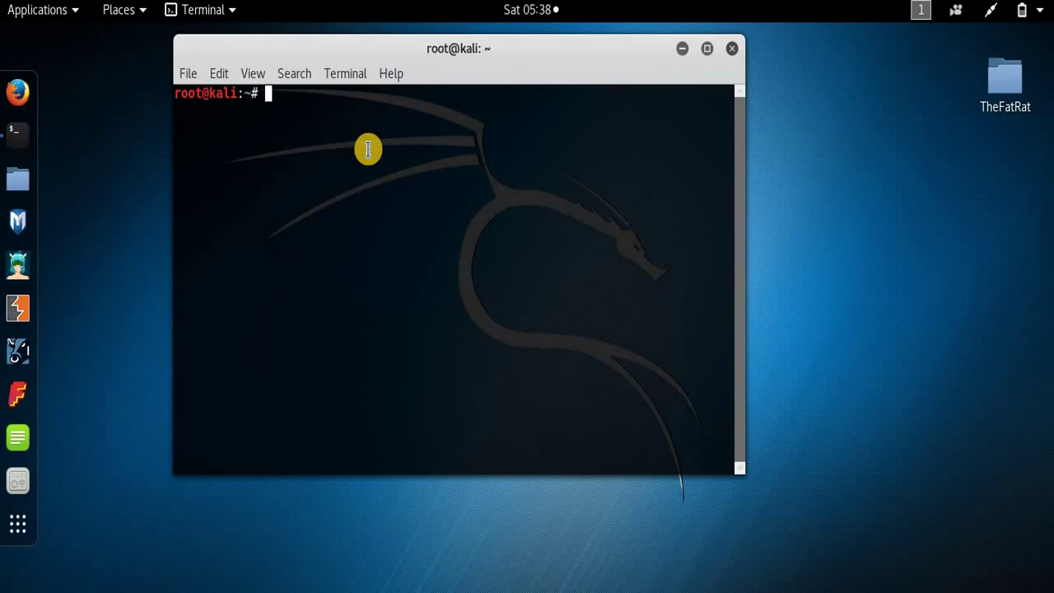
{"action": "type", "text": "service "}
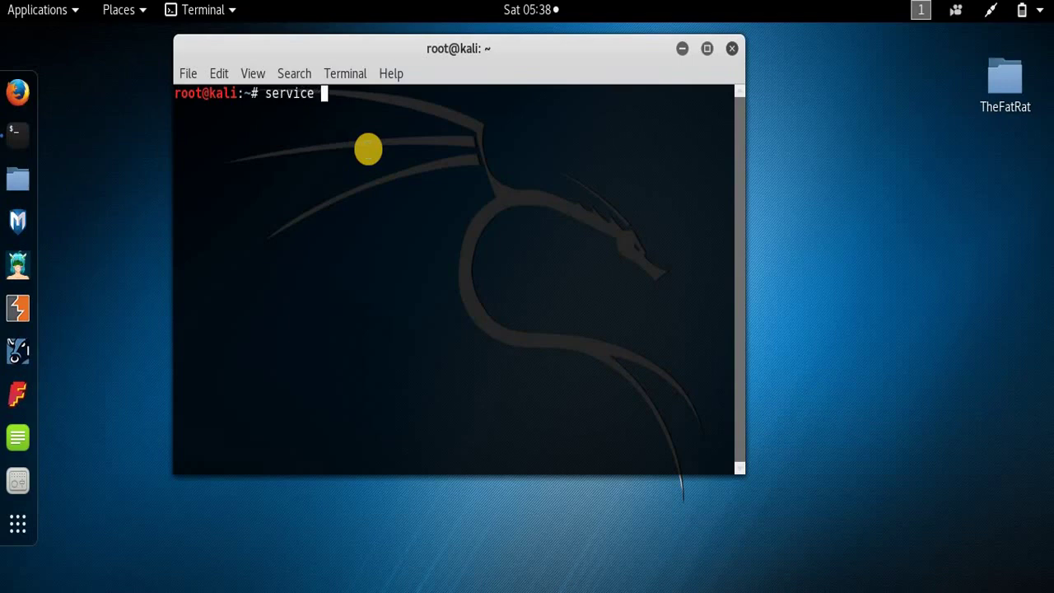
{"action": "type", "text": "tor start"}
{"action": "key", "text": "Return"}
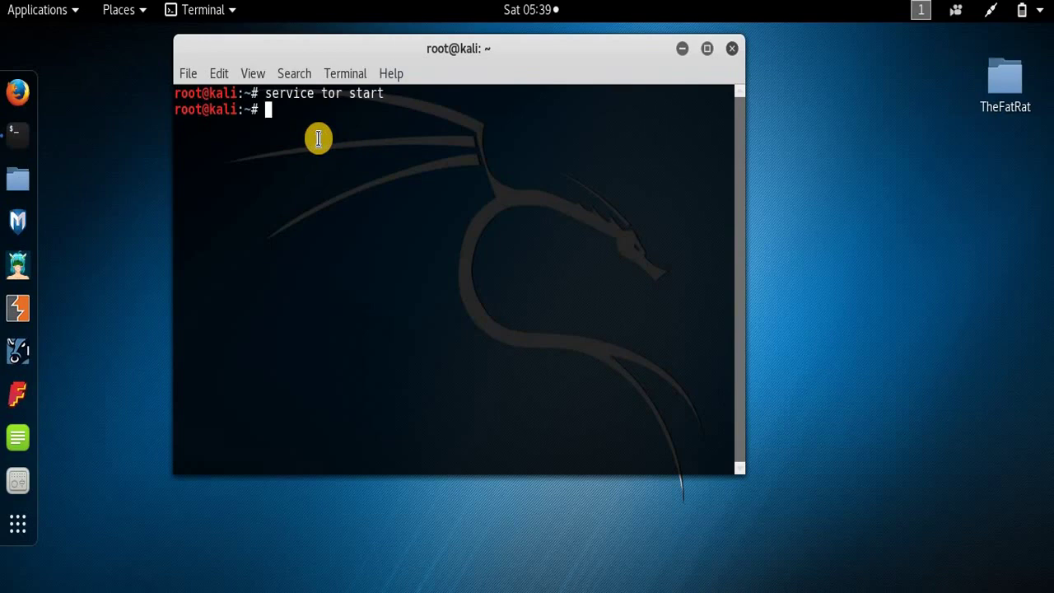
Launch Firefox through the proxy chain from the terminal with proxychains firefox.
{"action": "type", "text": "prox"}
{"action": "type", "text": "yvc"}
{"action": "key", "text": "BackSpace"}
{"action": "key", "text": "BackSpace"}
{"action": "type", "text": "chains "}
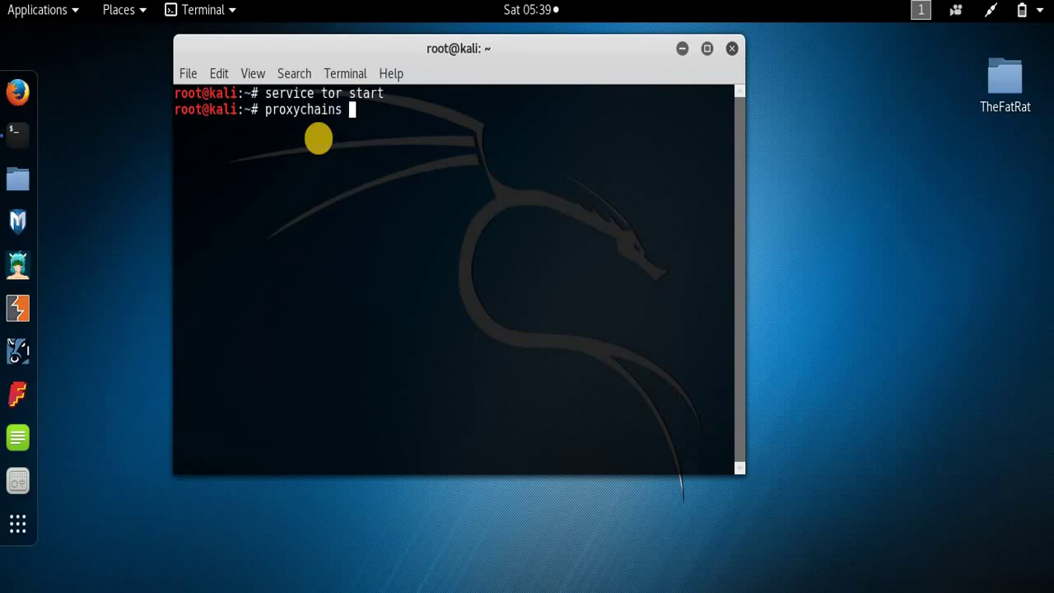
{"action": "type", "text": "firefox"}
{"action": "key", "text": "Return"}
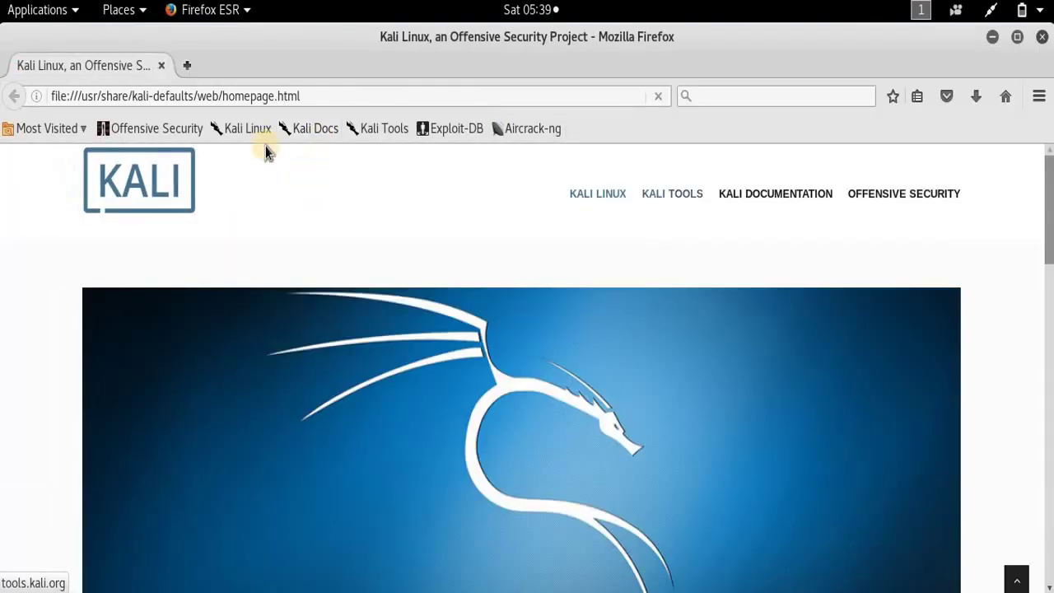
Load duckduckgo.com in the proxied Firefox window.
{"action": "left_click", "coordinate": [302, 96]}
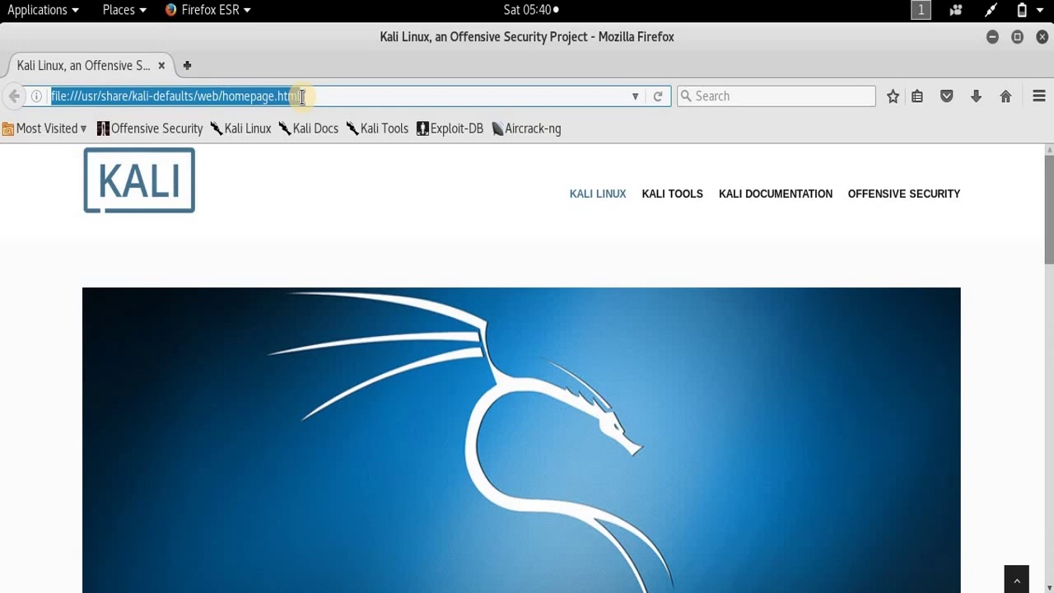
{"action": "type", "text": "duckduckgo.com/"}
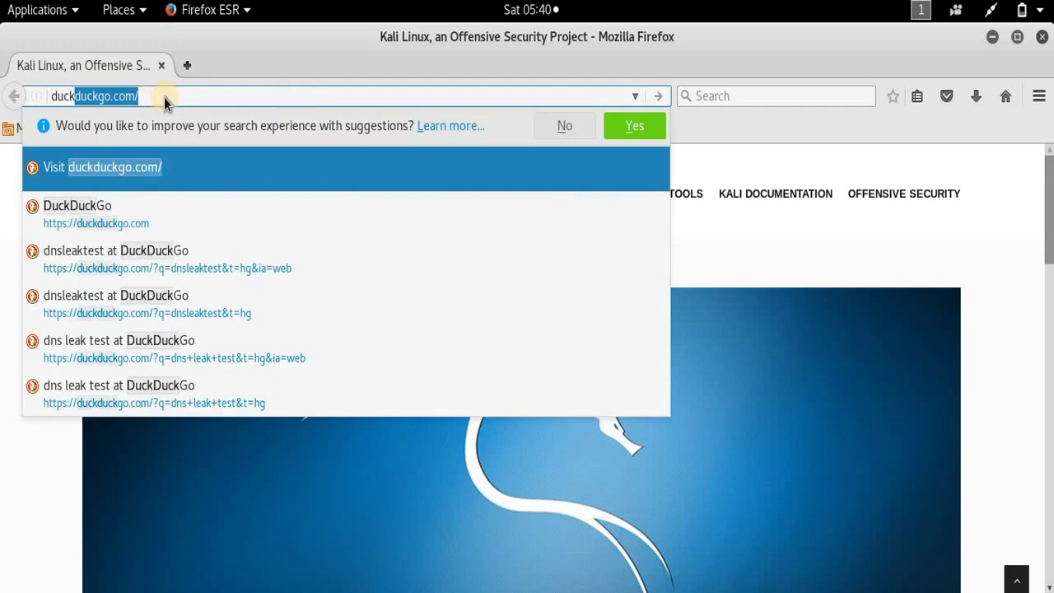
{"action": "key", "text": "Return"}
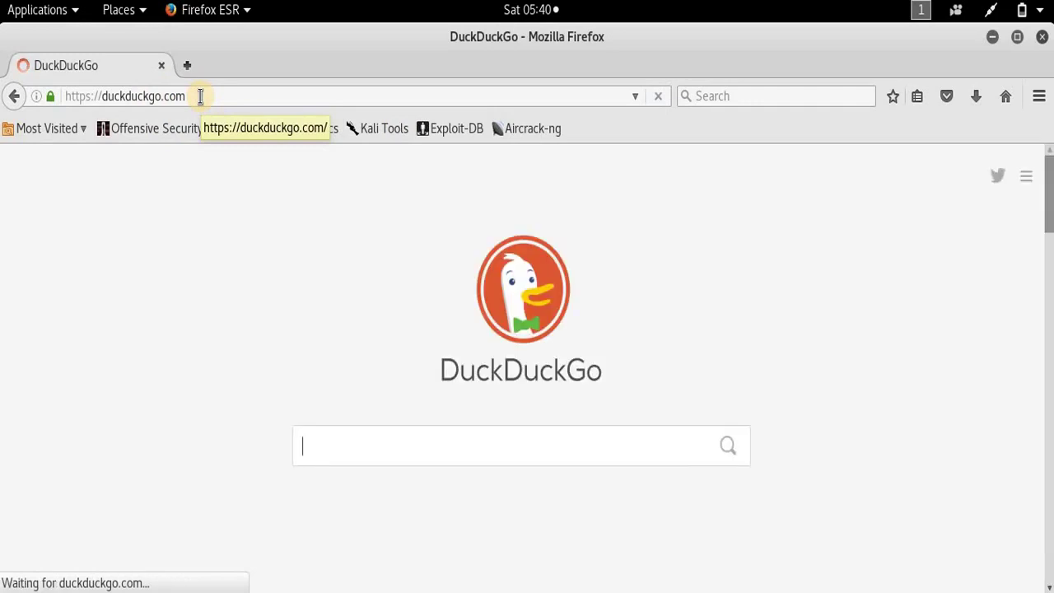
Search DuckDuckGo for "what is my ip" and examine the reported IP address and its location.
{"action": "left_click", "coordinate": [339, 447]}
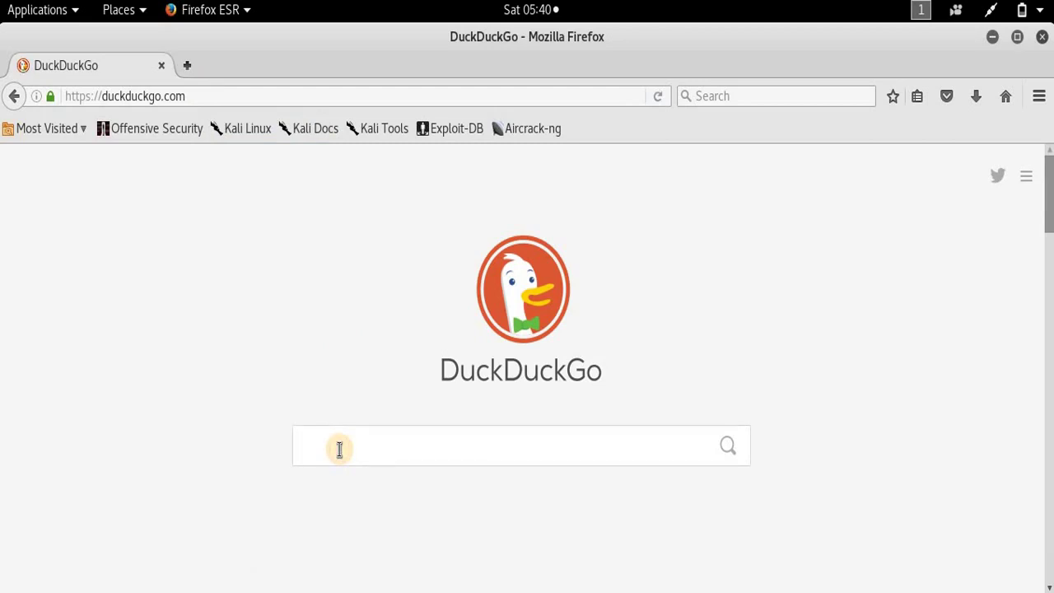
{"action": "type", "text": "whats"}
{"action": "key", "text": "BackSpace"}
{"action": "type", "text": "is my ip"}
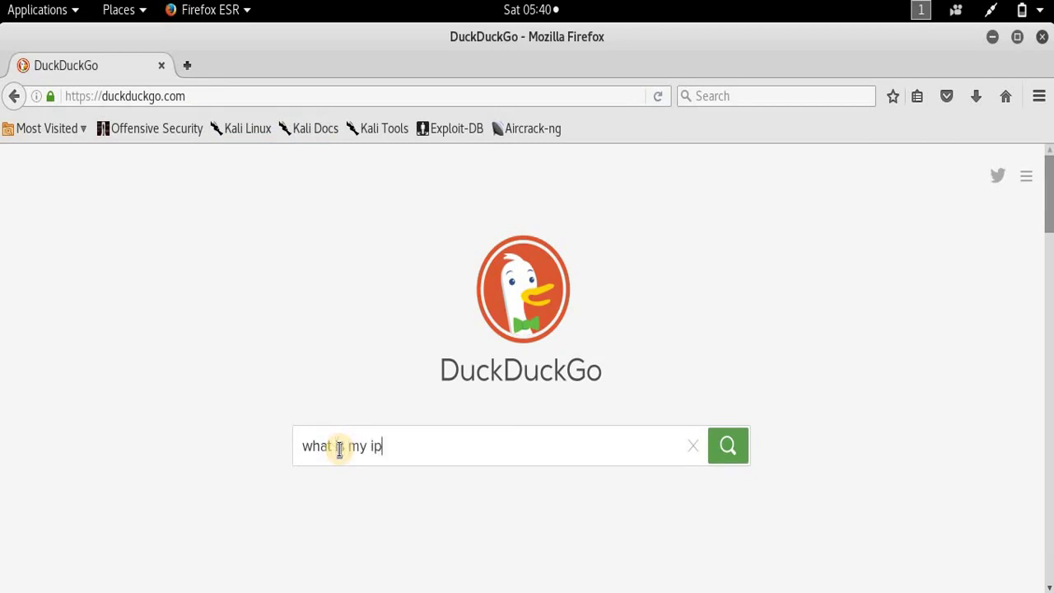
{"action": "left_click", "coordinate": [733, 445]}
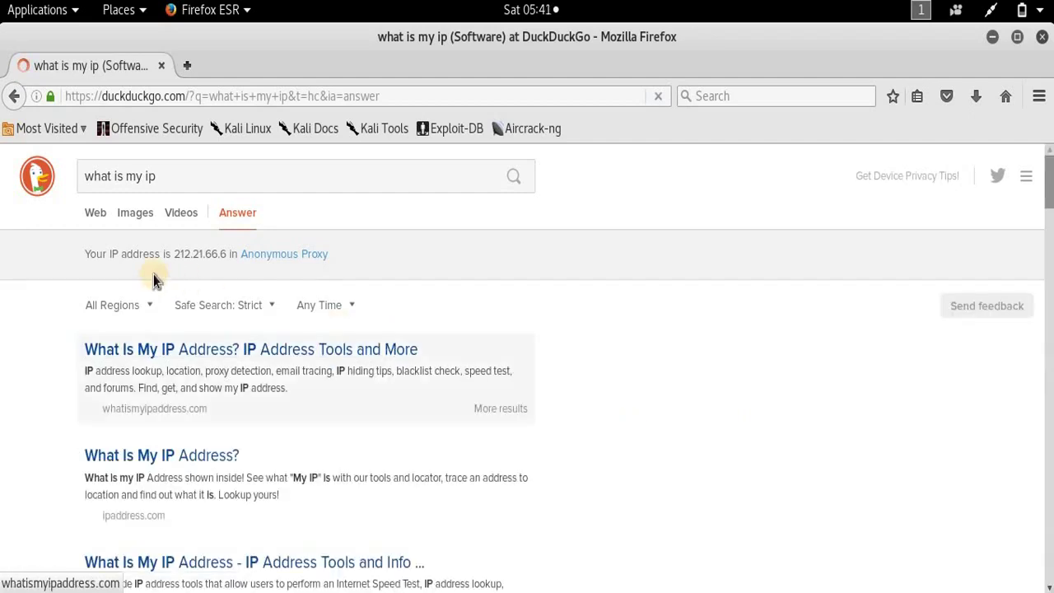
{"action": "left_click_drag", "start_coordinate": [174, 253], "coordinate": [229, 255]}
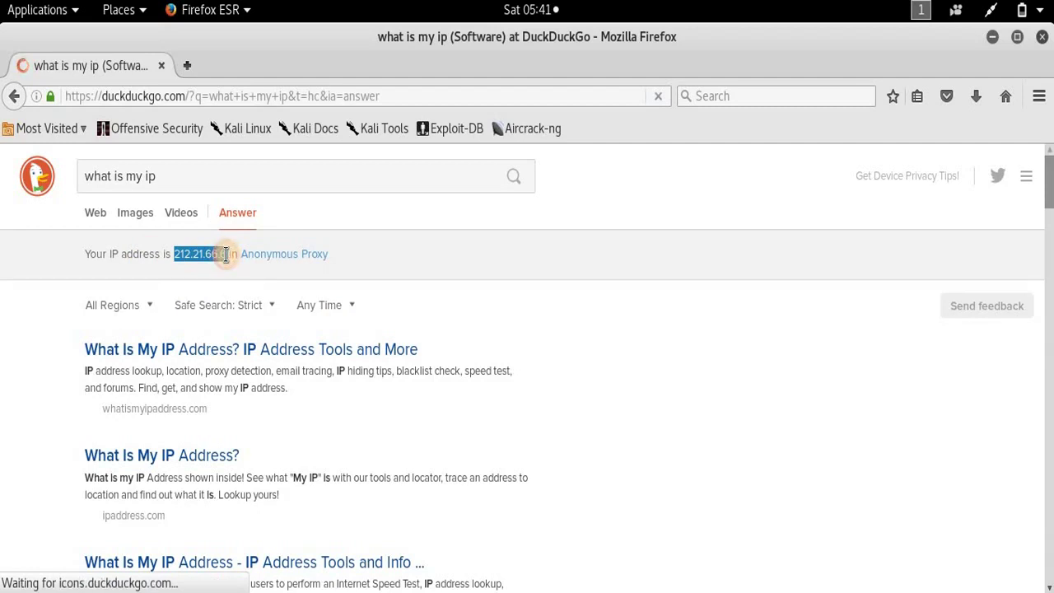
{"action": "left_click_drag", "start_coordinate": [329, 254], "coordinate": [231, 248]}
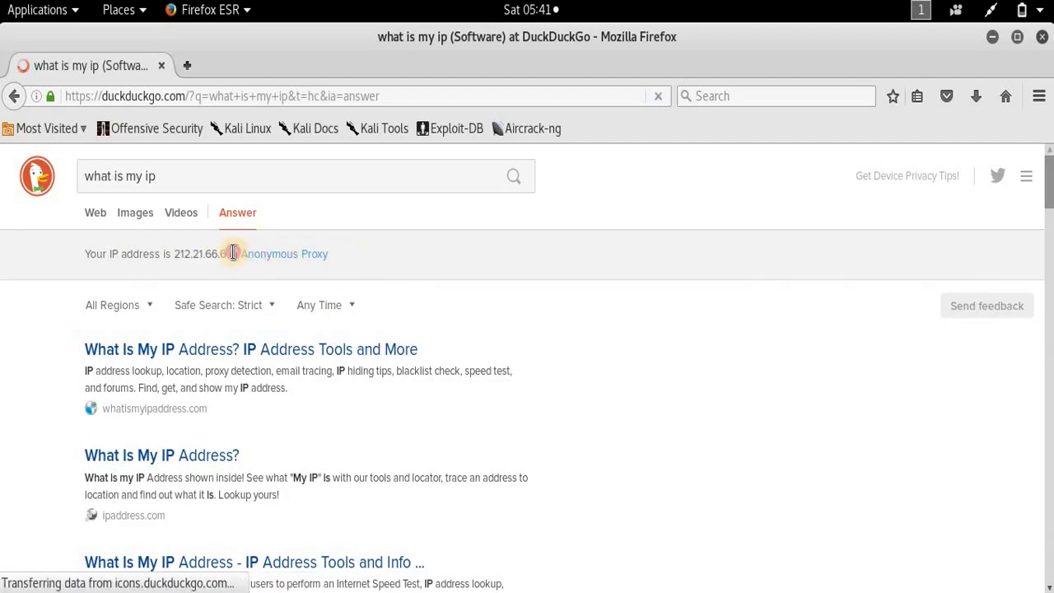
{"action": "left_click", "coordinate": [464, 274]}
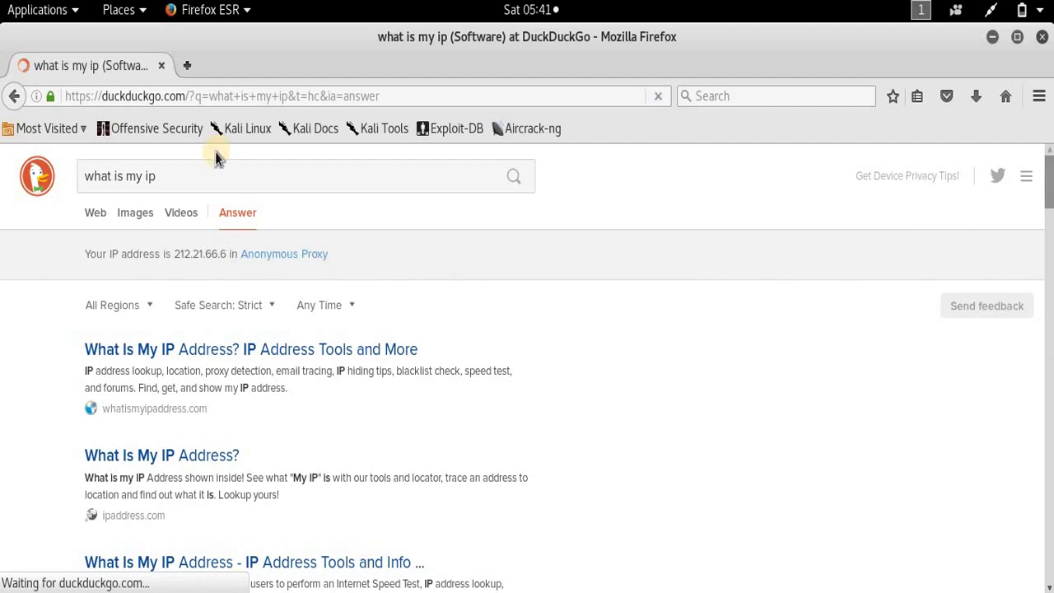
Search DuckDuckGo for "dns leak test" and open the dnsleaktest.com result.
{"action": "left_click", "coordinate": [160, 177]}
{"action": "key", "text": "ctrl+a"}
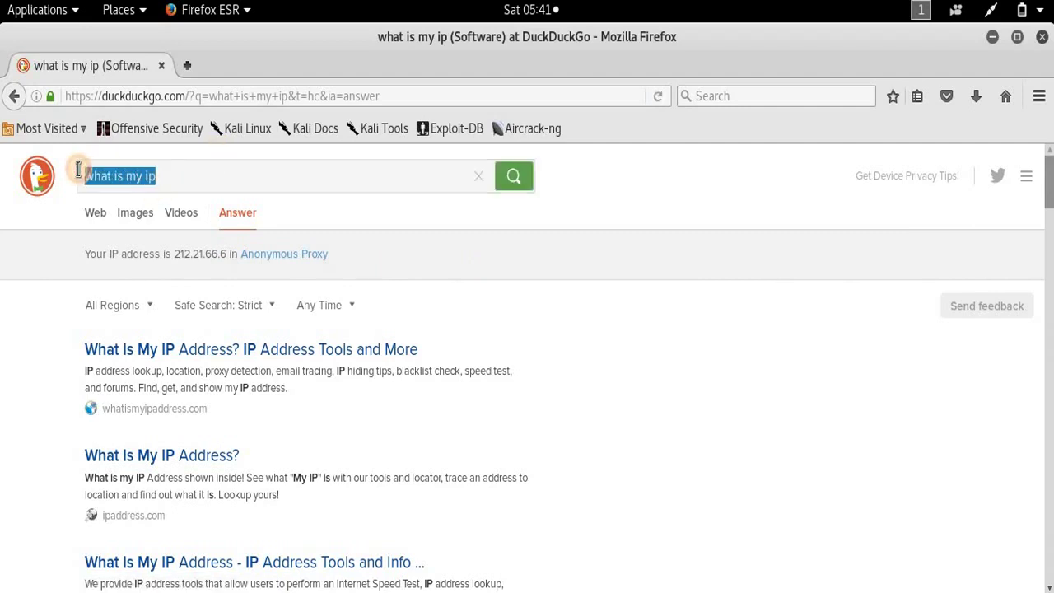
{"action": "key", "text": "BackSpace"}
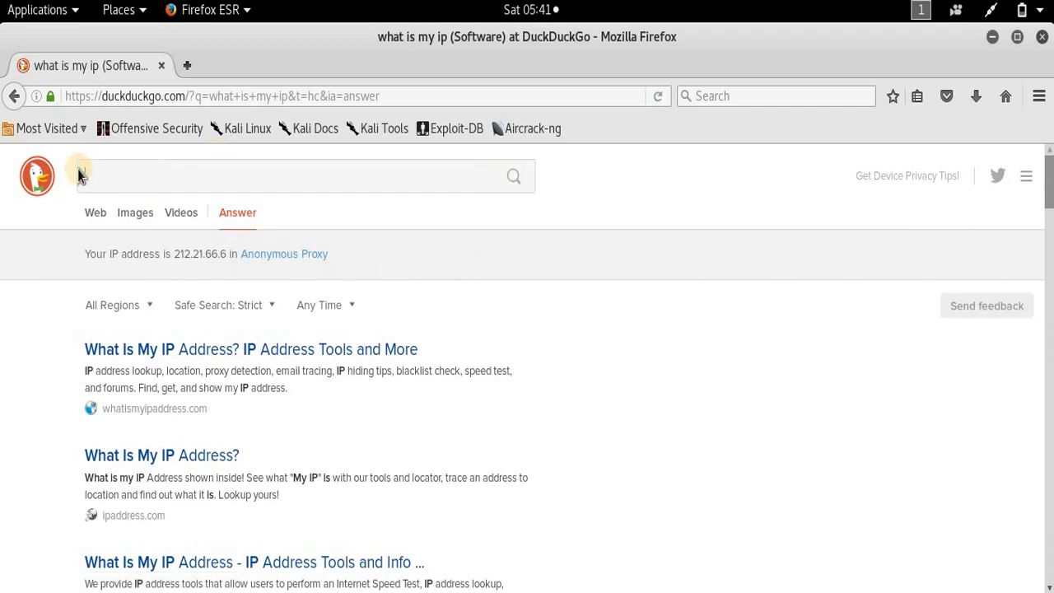
{"action": "type", "text": "dns leak test"}
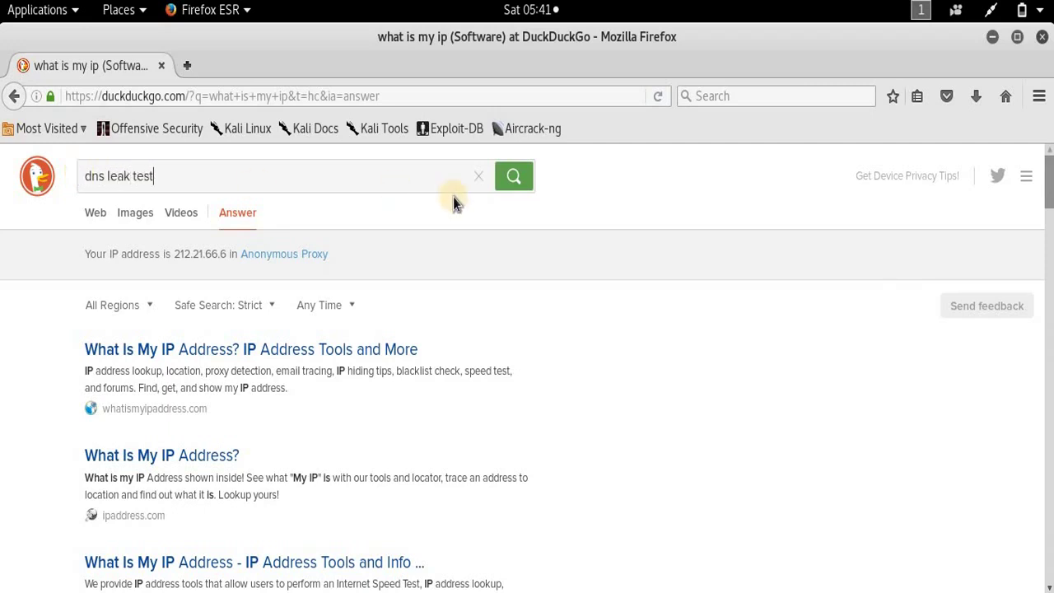
{"action": "left_click", "coordinate": [516, 178]}
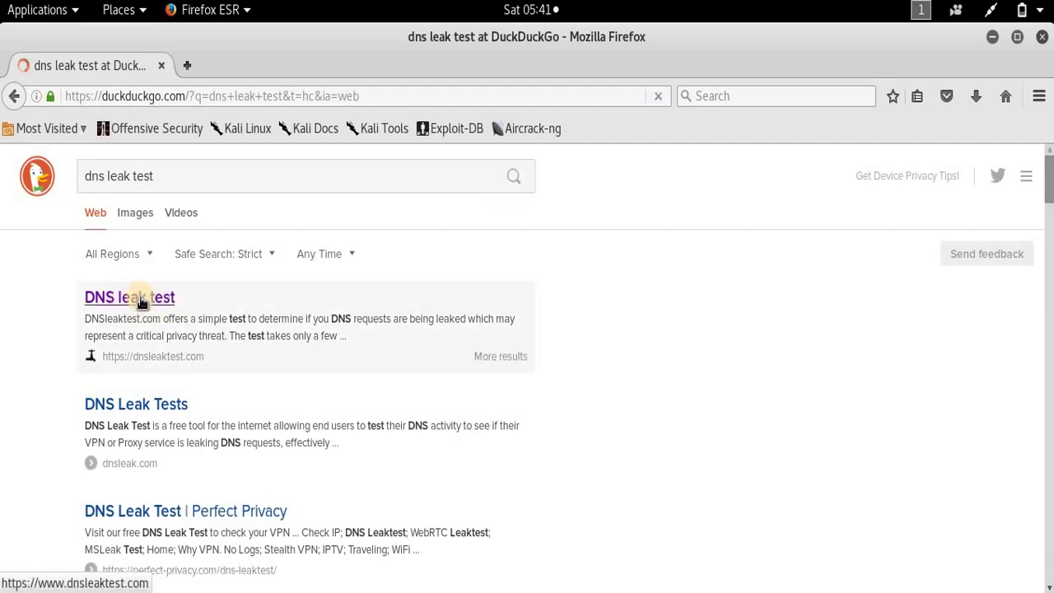
{"action": "left_click", "coordinate": [140, 303]}
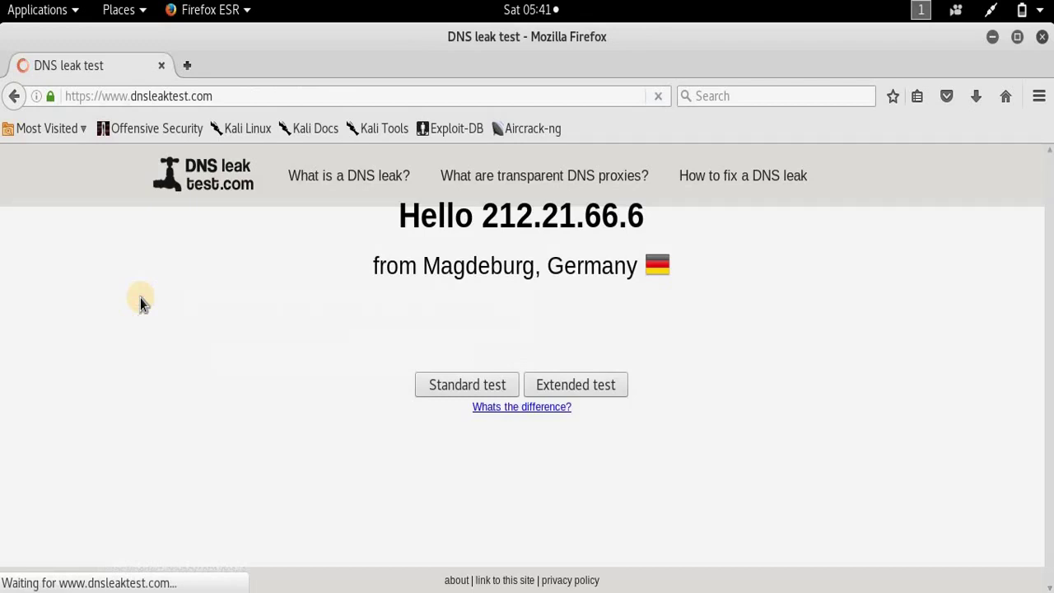
Examine the IP address and the city shown on the DNS leak test page.
{"action": "left_click_drag", "start_coordinate": [641, 212], "coordinate": [482, 212]}
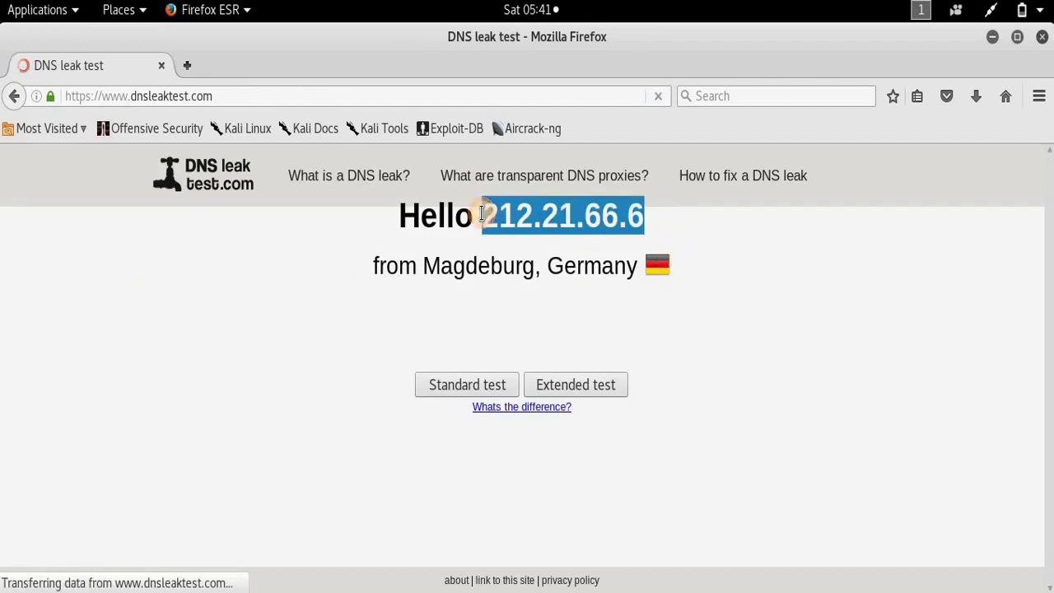
{"action": "left_click", "coordinate": [482, 213]}
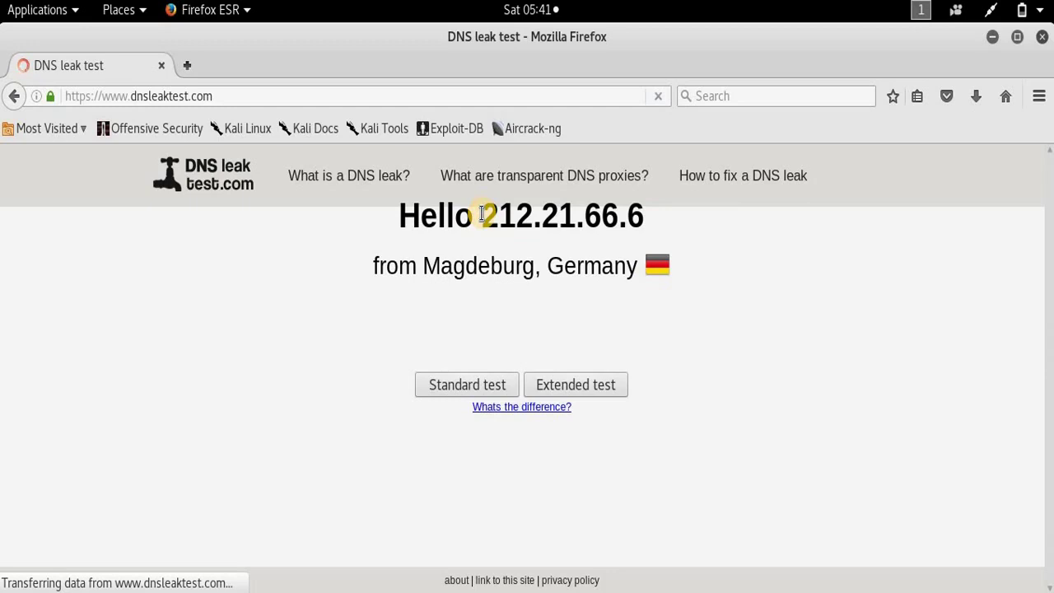
{"action": "left_click_drag", "start_coordinate": [422, 265], "coordinate": [540, 265]}
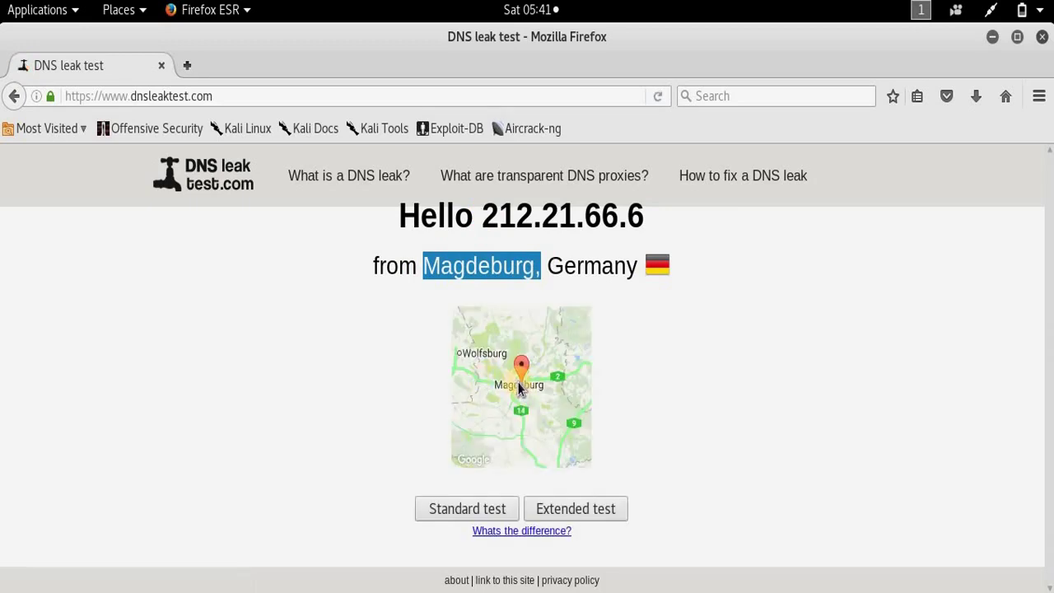
{"action": "left_click", "coordinate": [670, 379]}
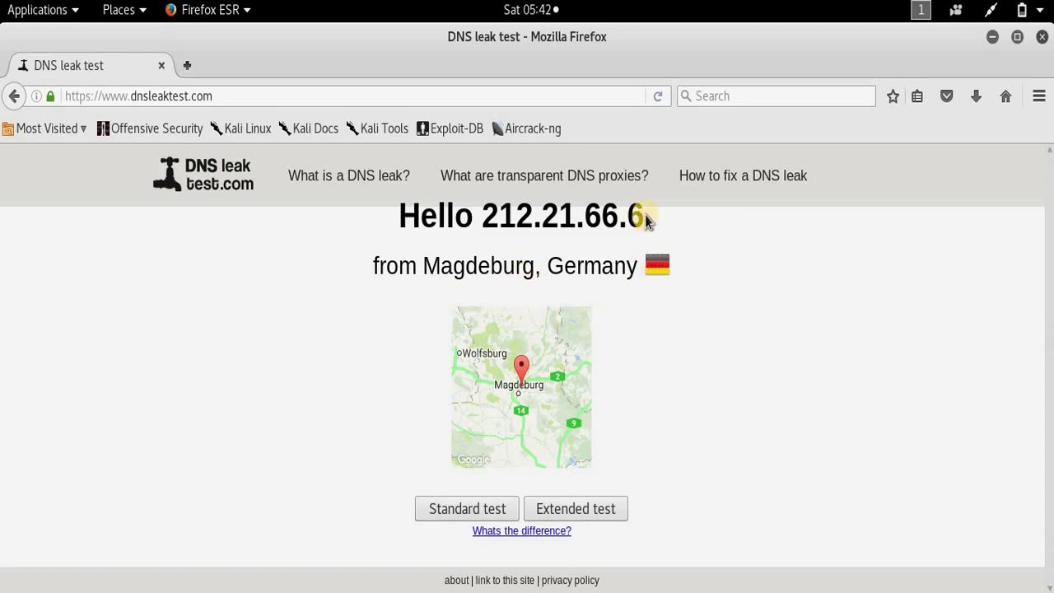
Check the displayed IP address and run the standard DNS leak test.
{"action": "left_click_drag", "start_coordinate": [645, 217], "coordinate": [733, 301]}
{"action": "left_click", "coordinate": [647, 402]}
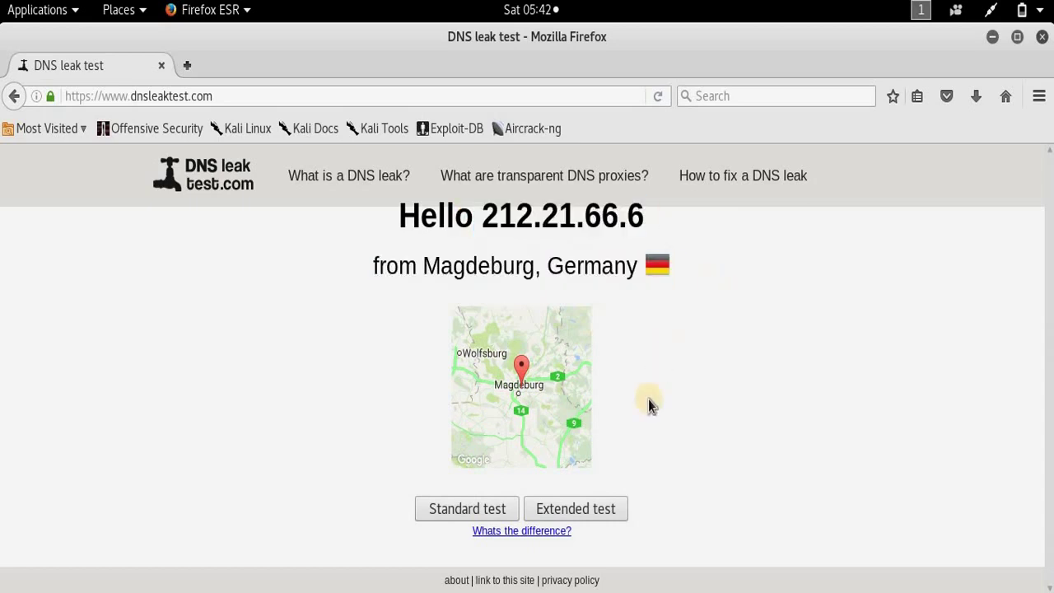
{"action": "left_click", "coordinate": [459, 511]}
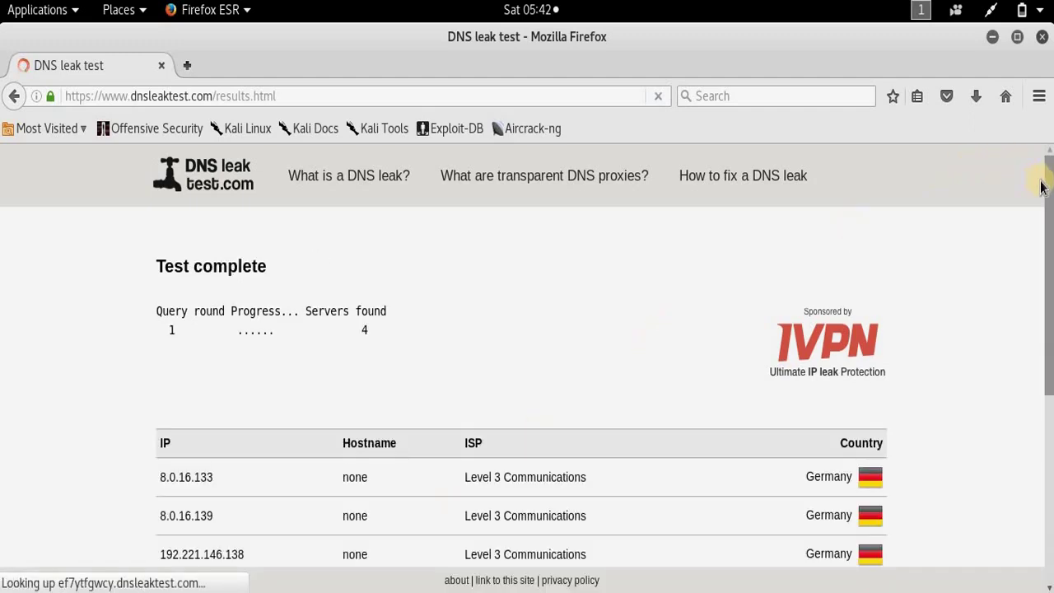
Examine the country and ISP listed for the DNS servers in the leak test results.
{"action": "scroll", "coordinate": [1050, 238], "scroll_direction": "down", "scroll_amount": 1}
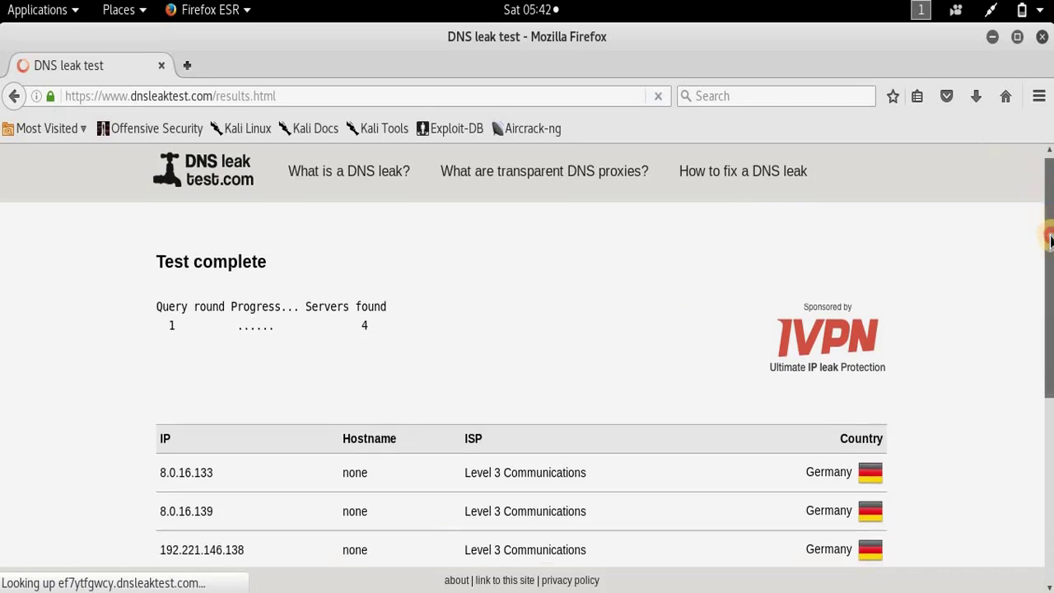
{"action": "scroll", "coordinate": [1050, 239], "scroll_direction": "down", "scroll_amount": 2}
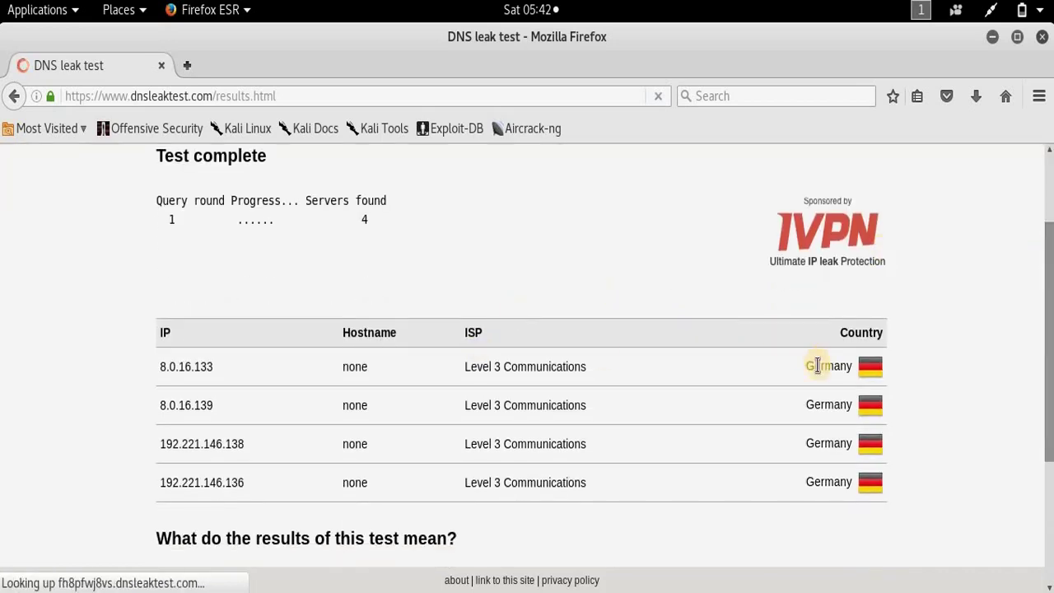
{"action": "left_click_drag", "start_coordinate": [808, 366], "coordinate": [859, 370]}
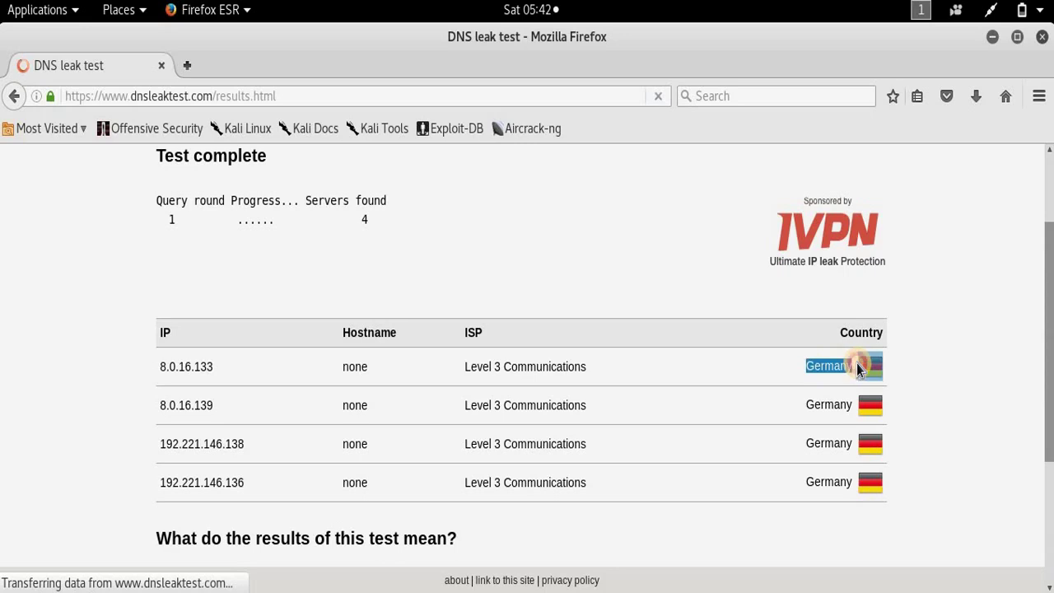
{"action": "left_click", "coordinate": [602, 370]}
{"action": "left_click_drag", "start_coordinate": [581, 367], "coordinate": [465, 366]}
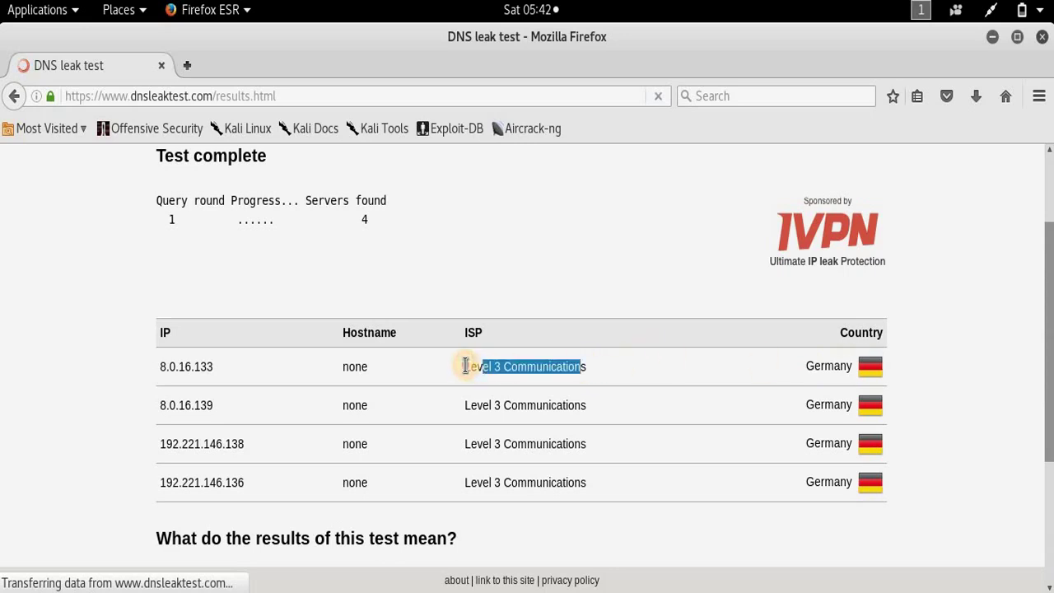
{"action": "left_click", "coordinate": [465, 365]}
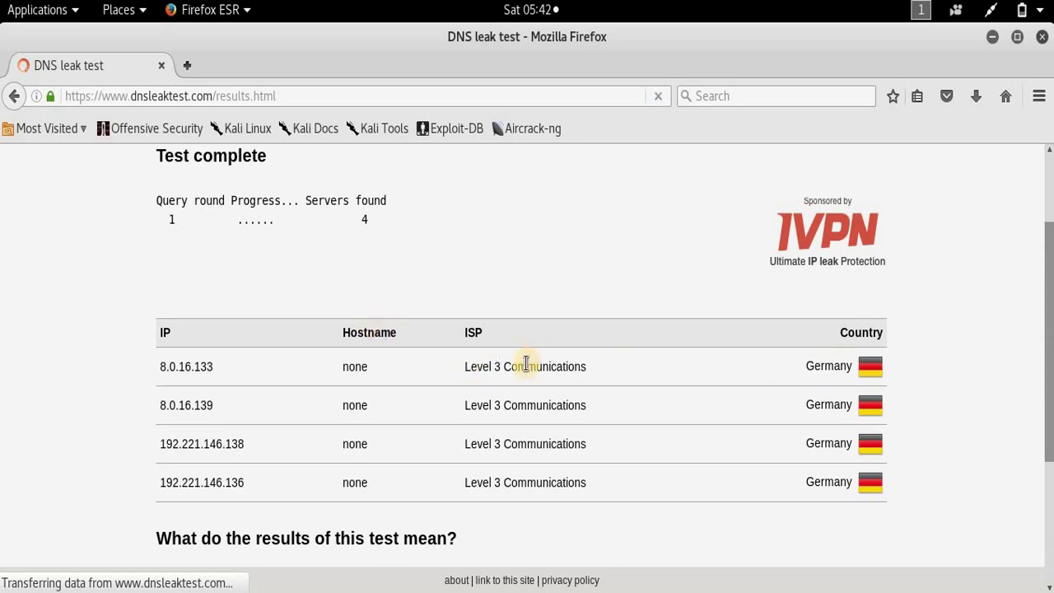
{"action": "left_click_drag", "start_coordinate": [591, 372], "coordinate": [443, 371]}
{"action": "left_click", "coordinate": [444, 371]}
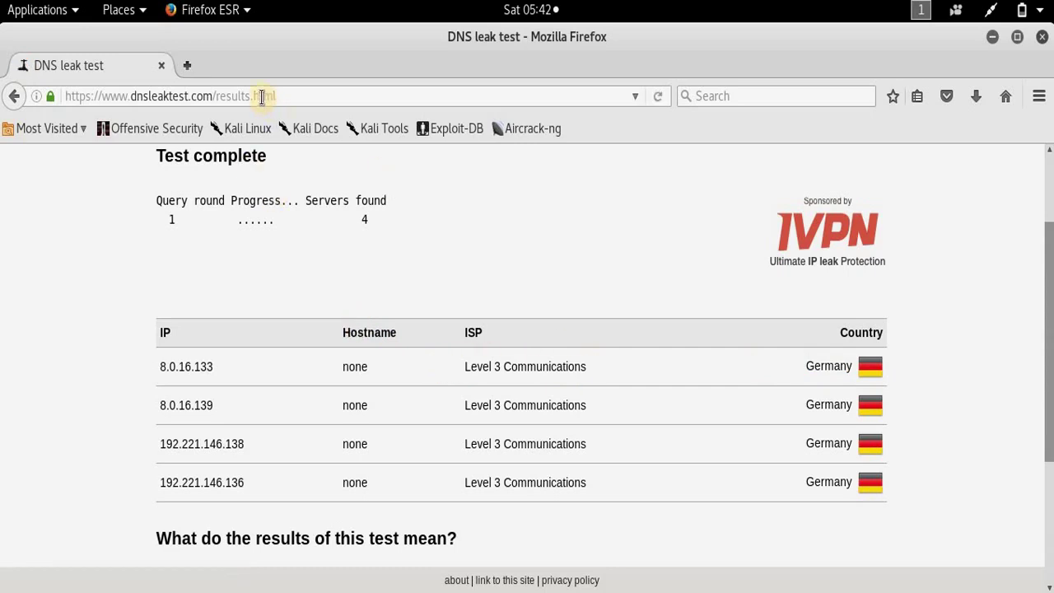
Close the DNS leak test tab, minimize Firefox and open a new terminal window.
{"action": "left_click", "coordinate": [161, 65]}
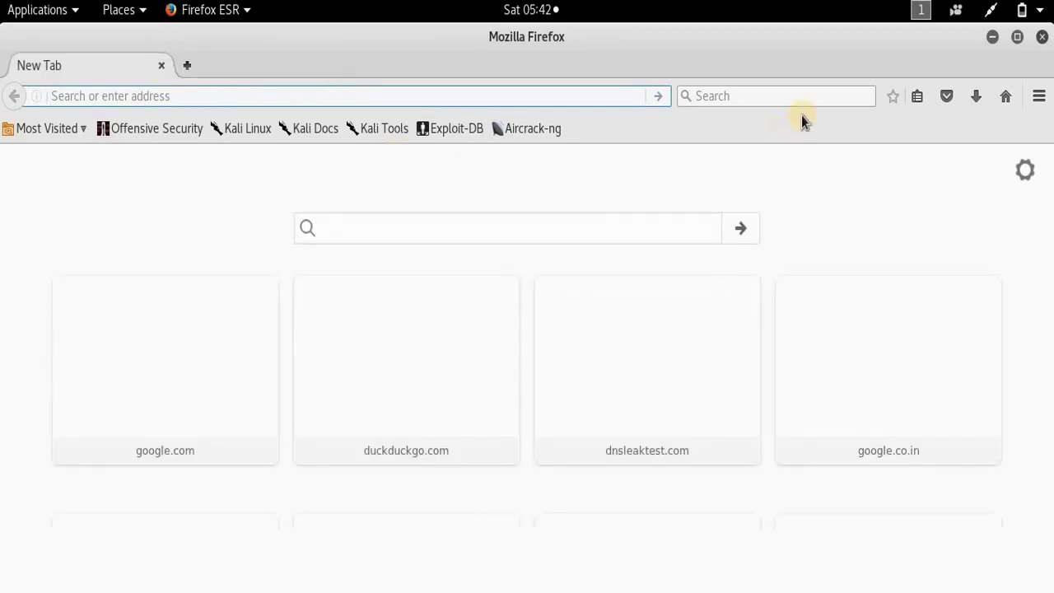
{"action": "left_click", "coordinate": [993, 38]}
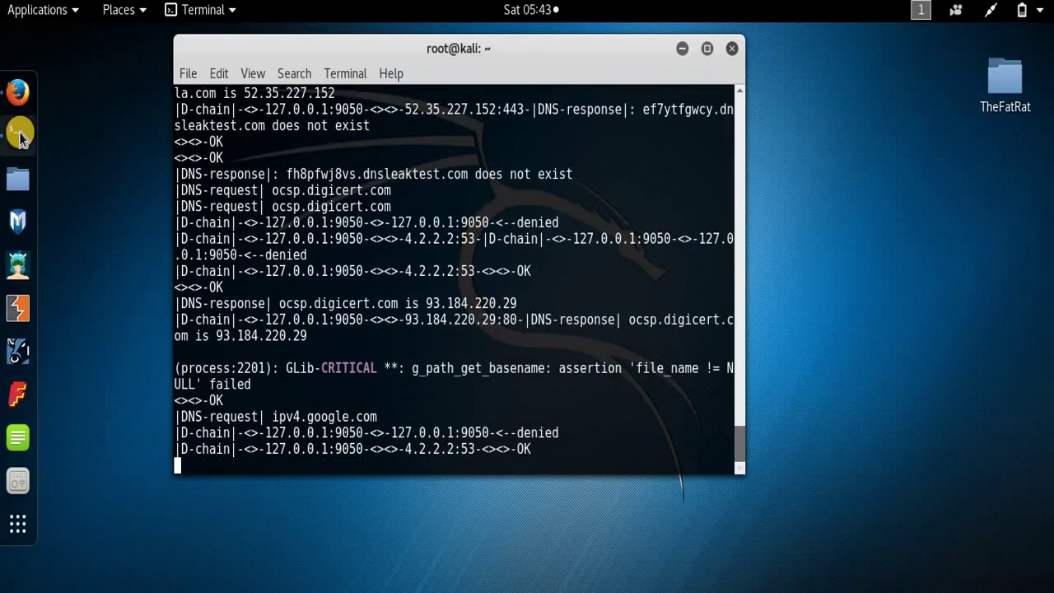
{"action": "right_click", "coordinate": [19, 134]}
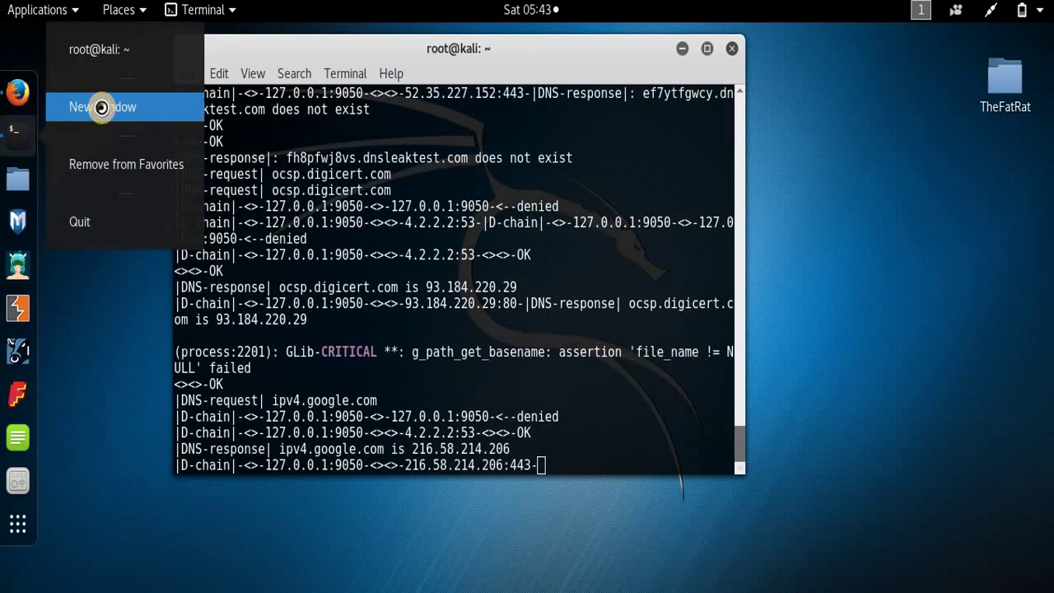
{"action": "left_click", "coordinate": [102, 107]}
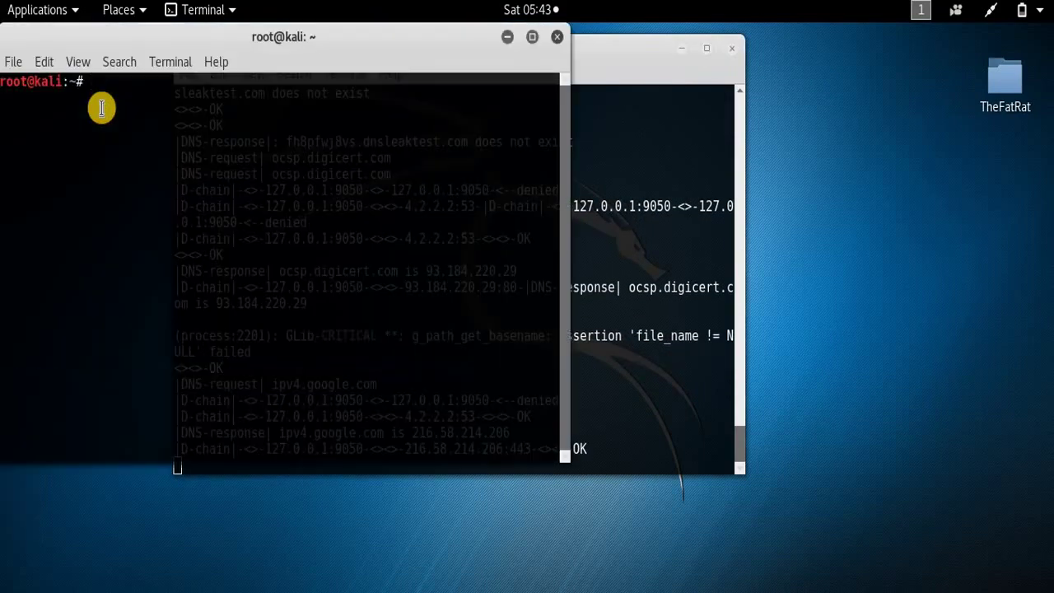
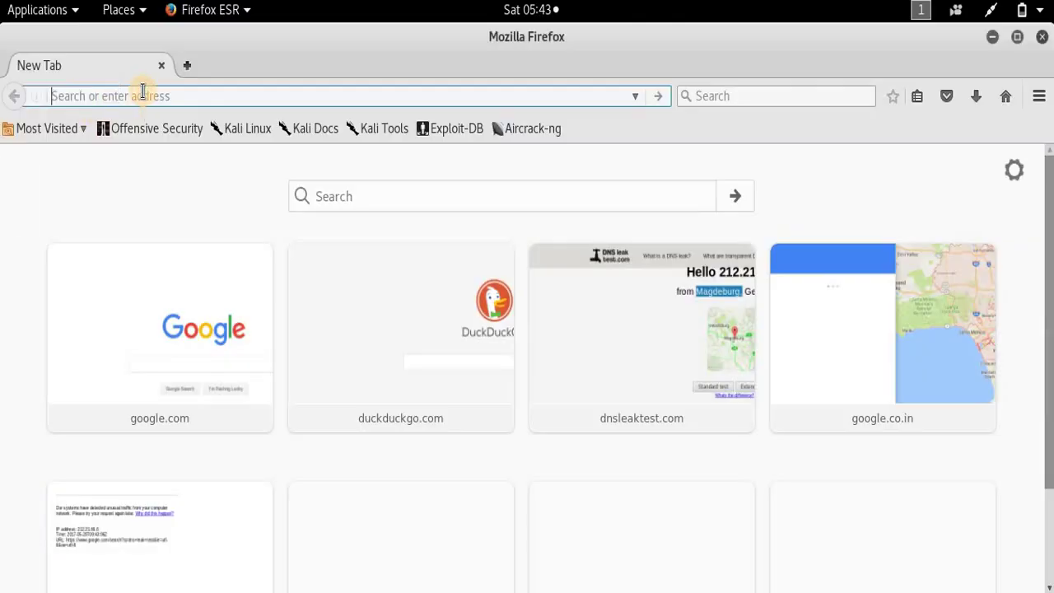
Load duckduckgo.com in the new Firefox tab.
{"action": "left_click", "coordinate": [142, 92]}
{"action": "type", "text": "duckduckgo.com"}
{"action": "key", "text": "Return"}
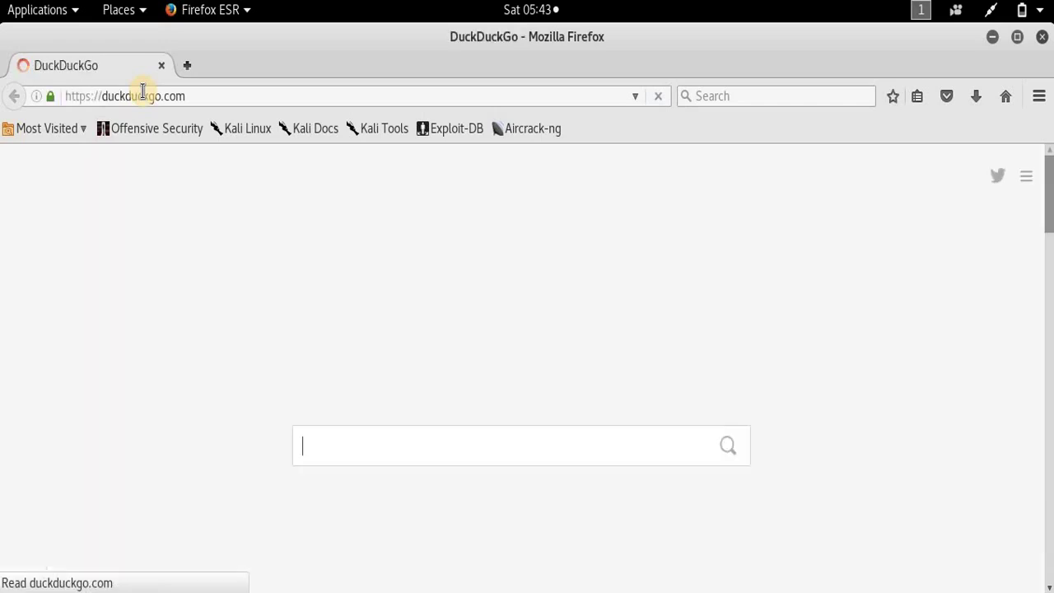
Search DuckDuckGo for "dns leak test" and open the dnsleaktest.com result.
{"action": "left_click", "coordinate": [340, 439]}
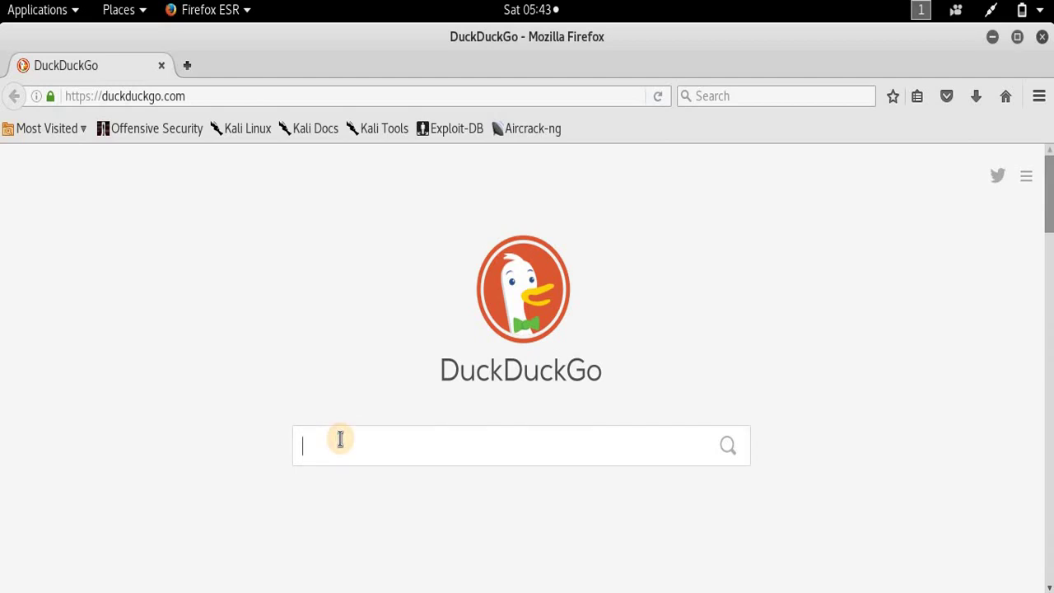
{"action": "type", "text": "dns "}
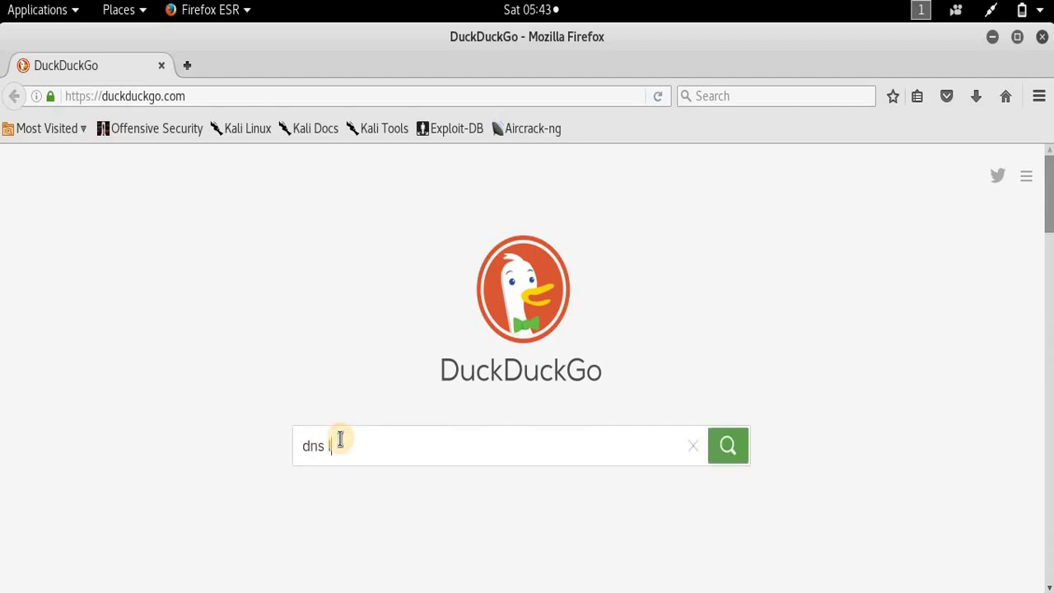
{"action": "type", "text": "leak test"}
{"action": "left_click", "coordinate": [728, 445]}
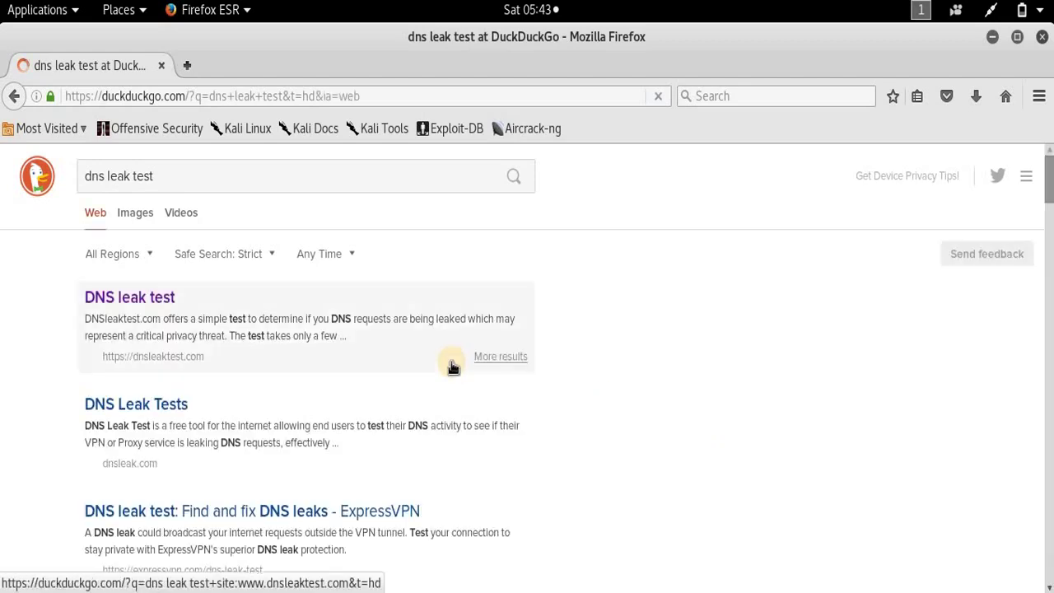
{"action": "left_click", "coordinate": [163, 300]}
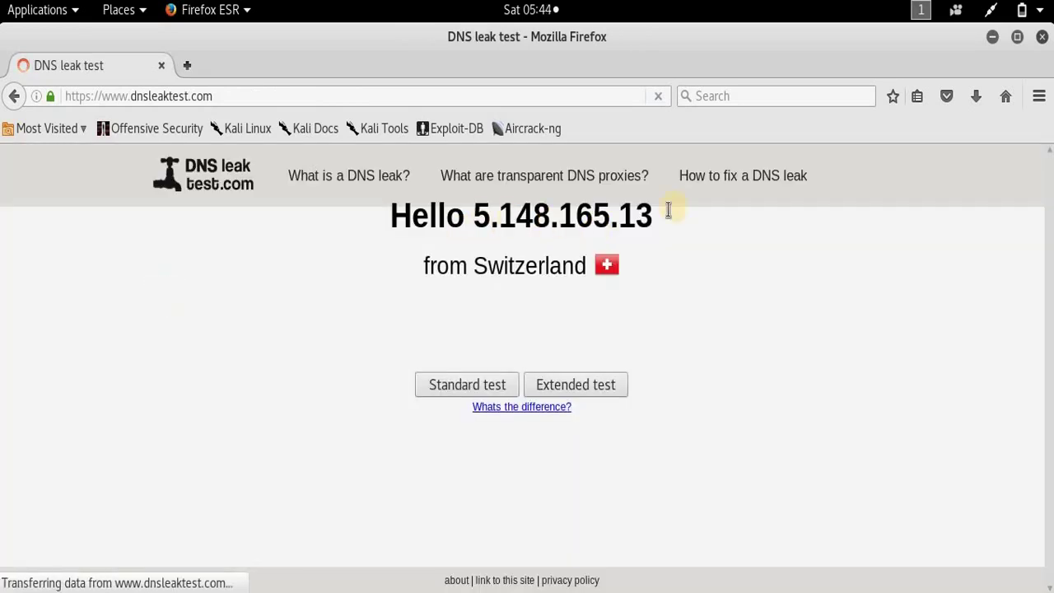
Check the IP address shown for the new session and run the standard DNS leak test.
{"action": "double_click", "coordinate": [478, 218]}
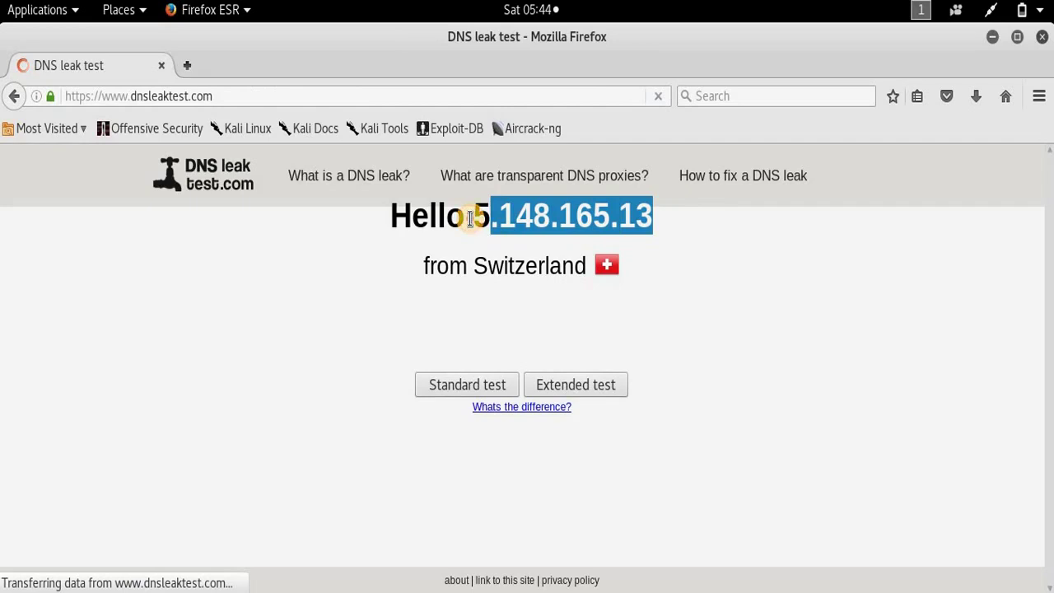
{"action": "left_click", "coordinate": [471, 218]}
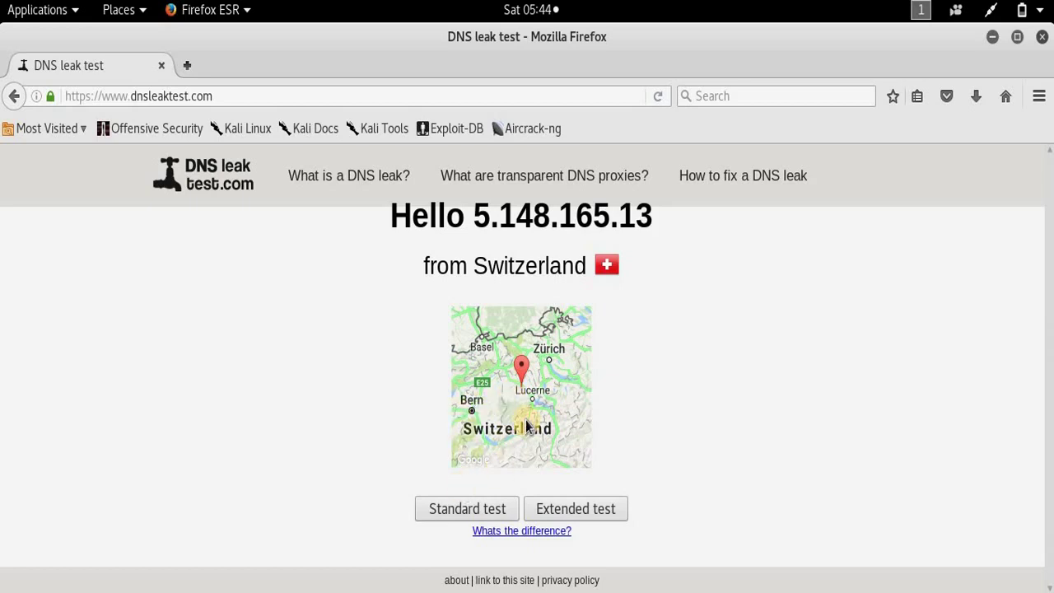
{"action": "left_click", "coordinate": [462, 512]}
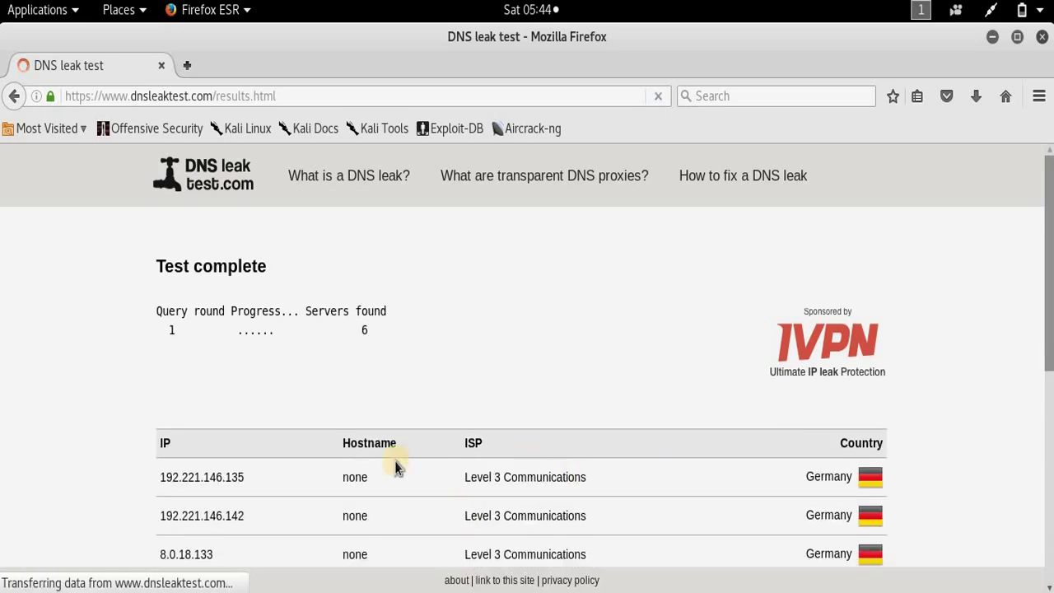
Examine the IP address and country of the first DNS server in the results table.
{"action": "left_click_drag", "start_coordinate": [244, 477], "coordinate": [155, 473]}
{"action": "left_click", "coordinate": [156, 474]}
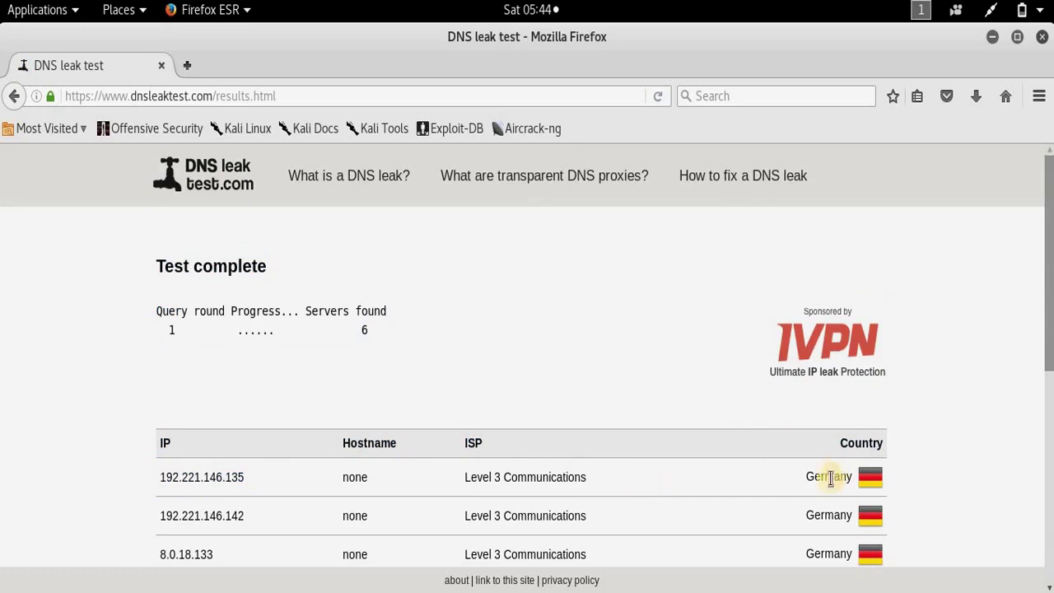
{"action": "left_click_drag", "start_coordinate": [855, 486], "coordinate": [800, 483]}
{"action": "left_click", "coordinate": [801, 483]}
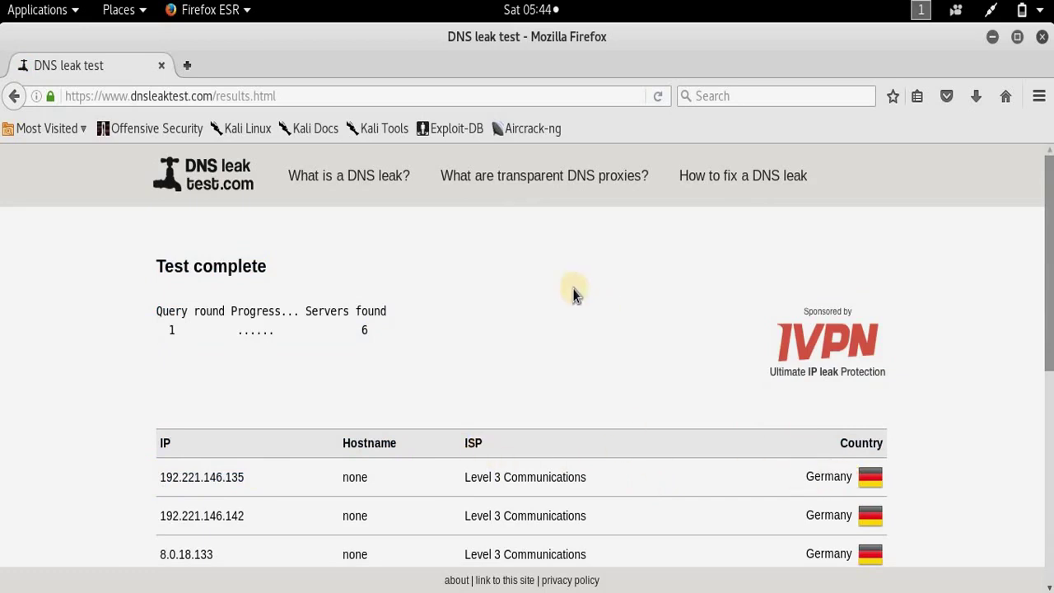
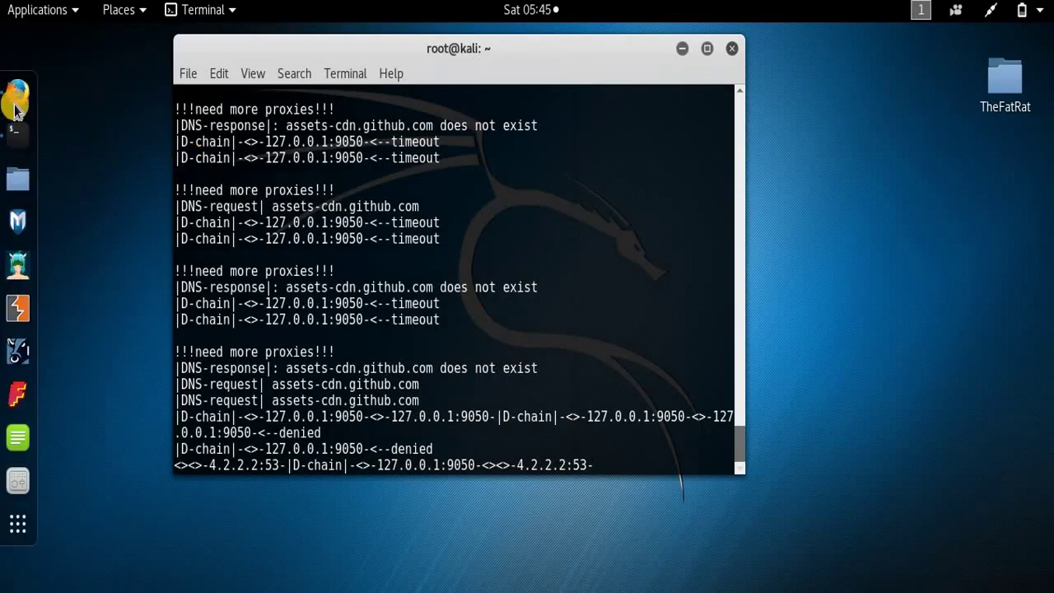
{"action": "left_click", "coordinate": [20, 94]}
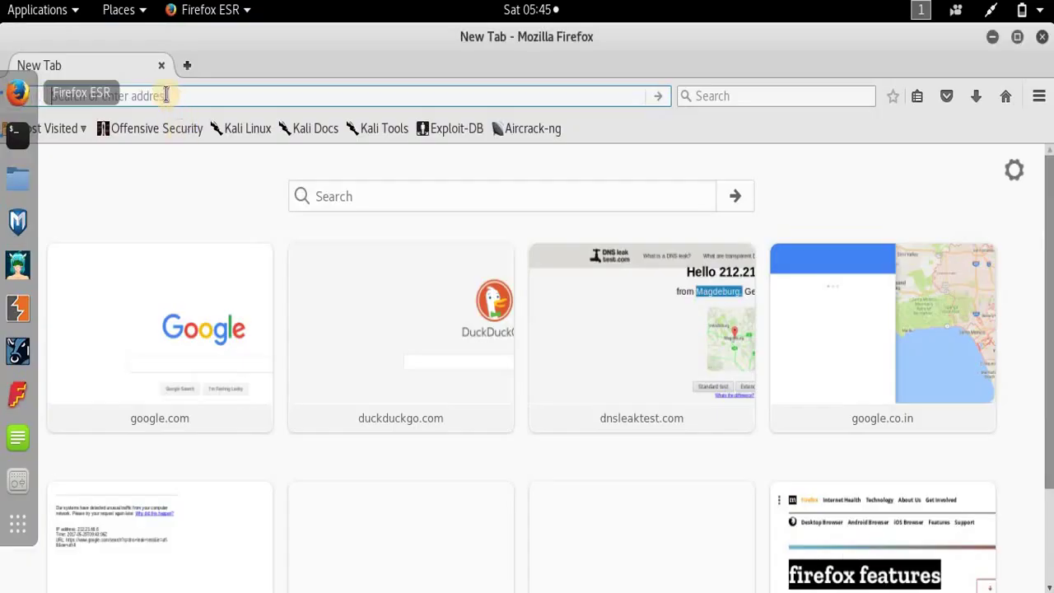
{"action": "type", "text": "dnsl"}
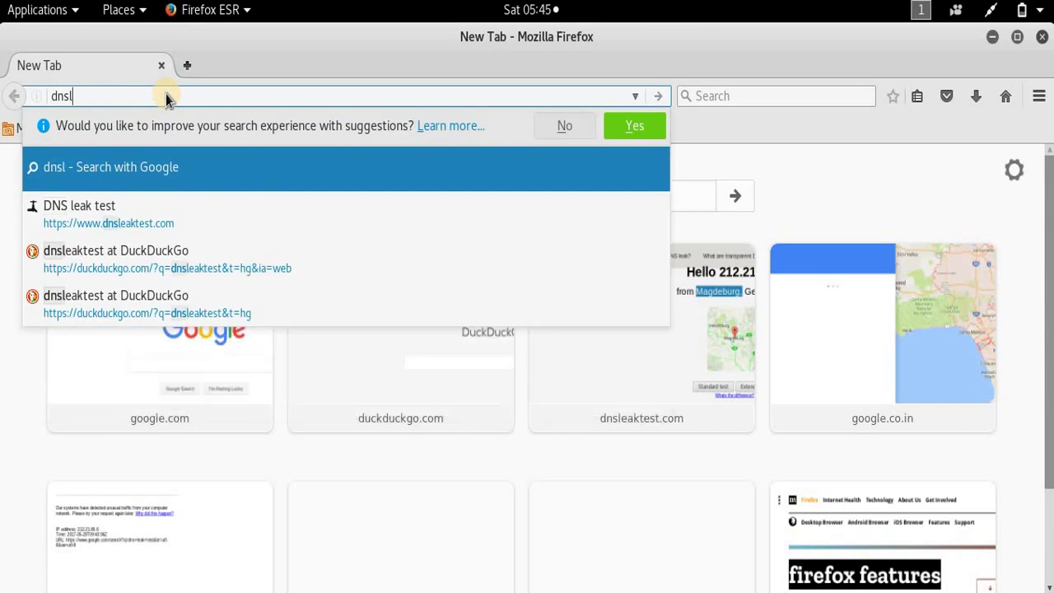
{"action": "left_click", "coordinate": [139, 214]}
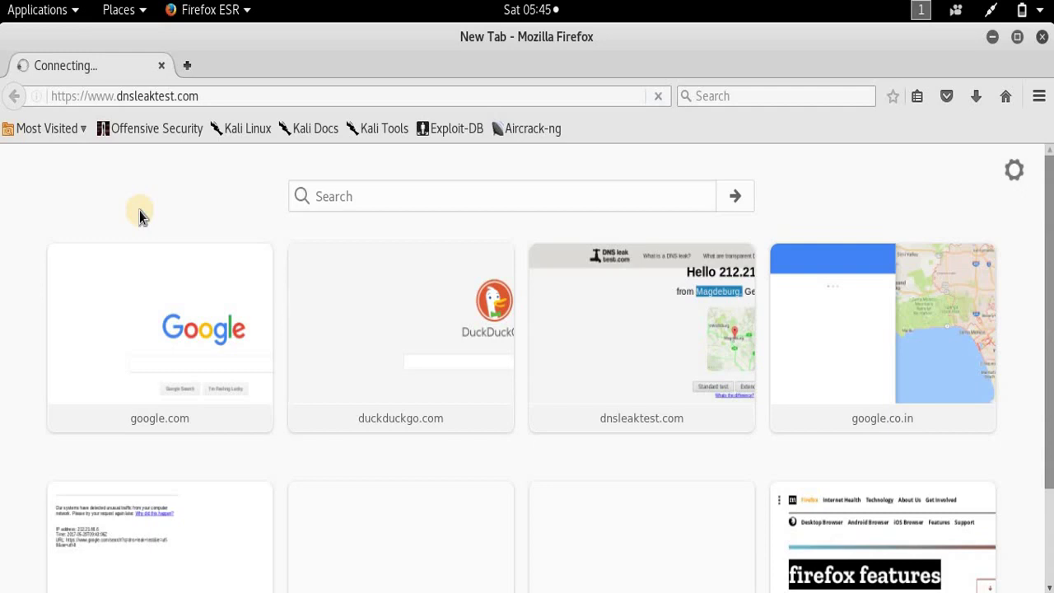
{"action": "left_click", "coordinate": [186, 72]}
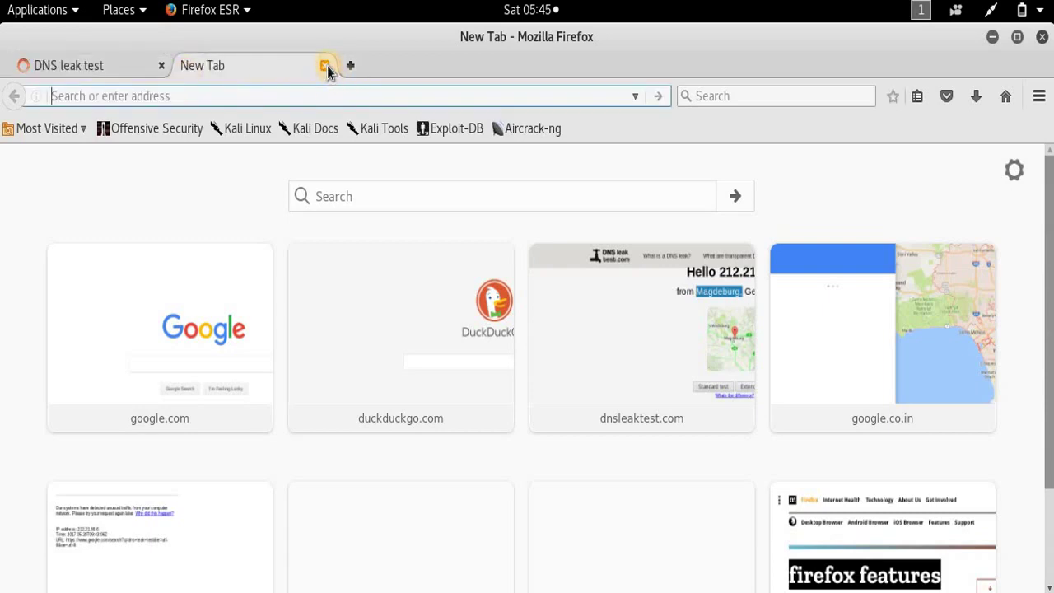
{"action": "left_click", "coordinate": [327, 66]}
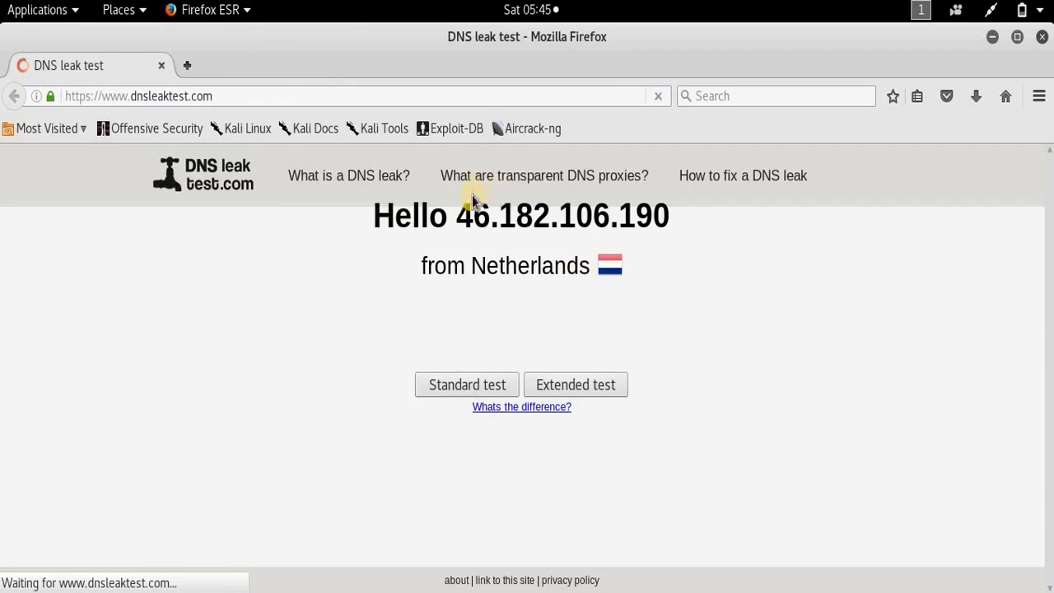
Check the greeting's IP address and start another standard DNS leak test.
{"action": "left_click_drag", "start_coordinate": [458, 216], "coordinate": [675, 234]}
{"action": "left_click", "coordinate": [676, 229]}
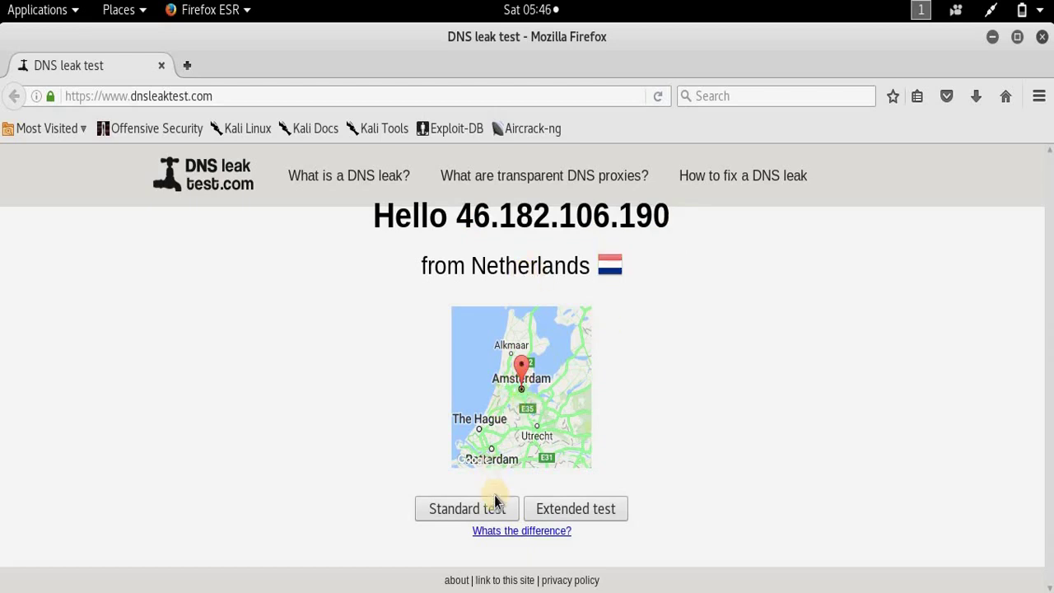
{"action": "left_click", "coordinate": [463, 510]}
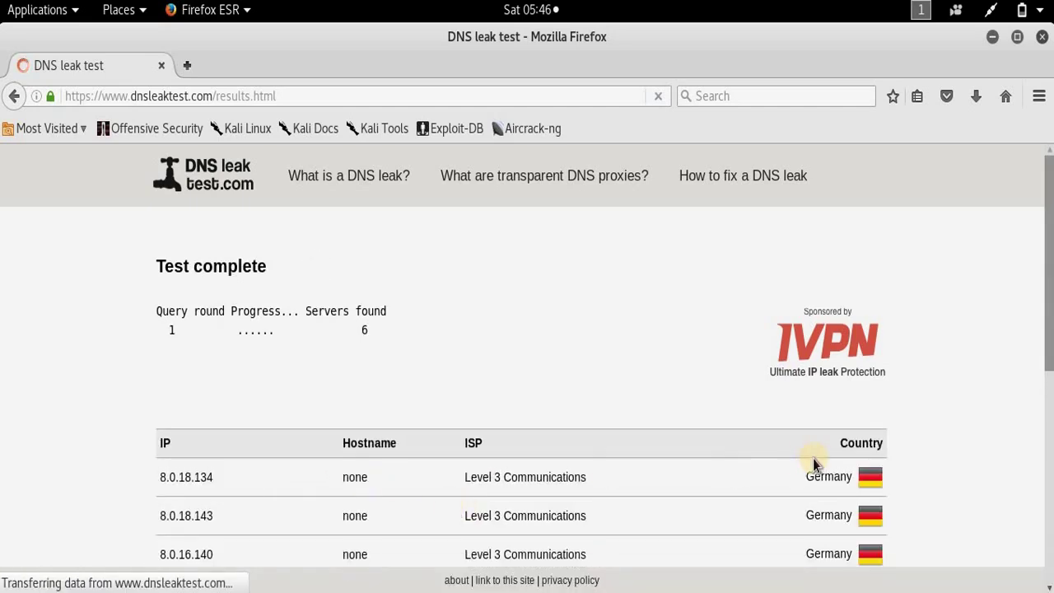
Examine the first DNS server's IP address and country in the results, and close the Firefox window.
{"action": "double_click", "coordinate": [753, 474]}
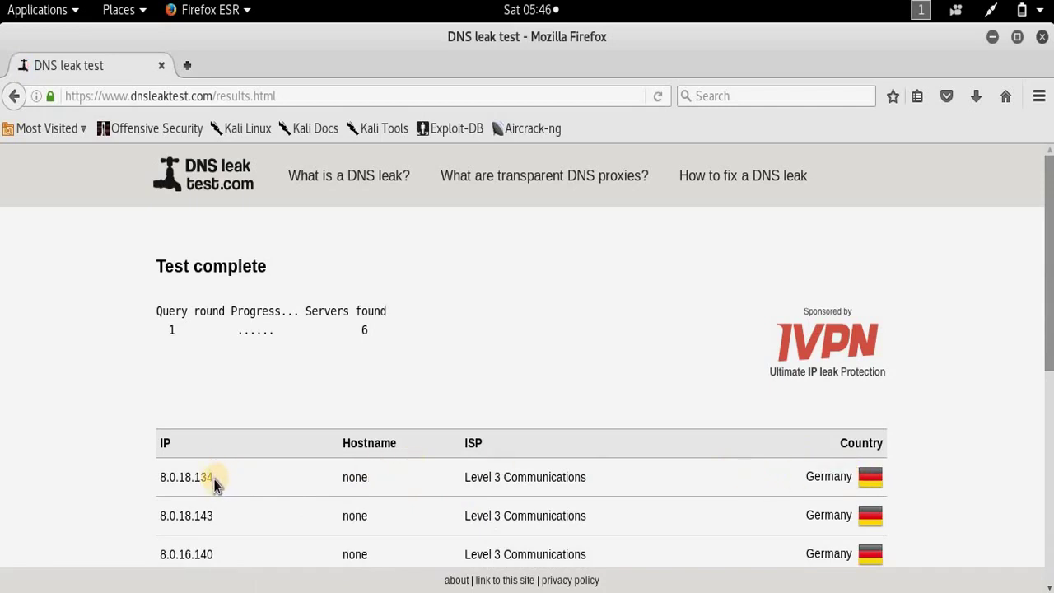
{"action": "triple_click", "coordinate": [168, 479]}
{"action": "left_click", "coordinate": [161, 478]}
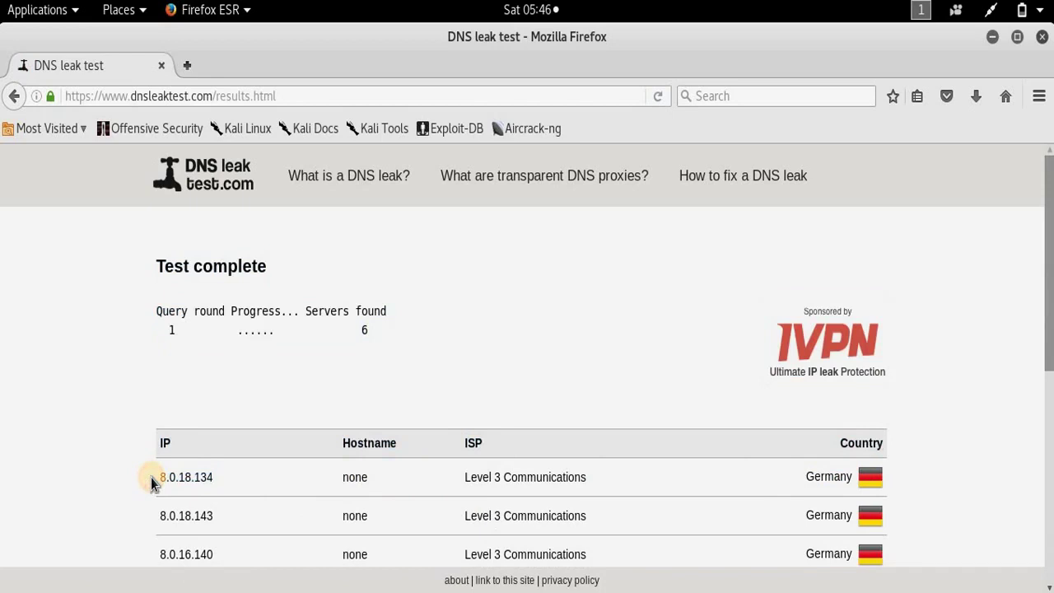
{"action": "left_click_drag", "start_coordinate": [161, 477], "coordinate": [216, 485]}
{"action": "left_click", "coordinate": [213, 478]}
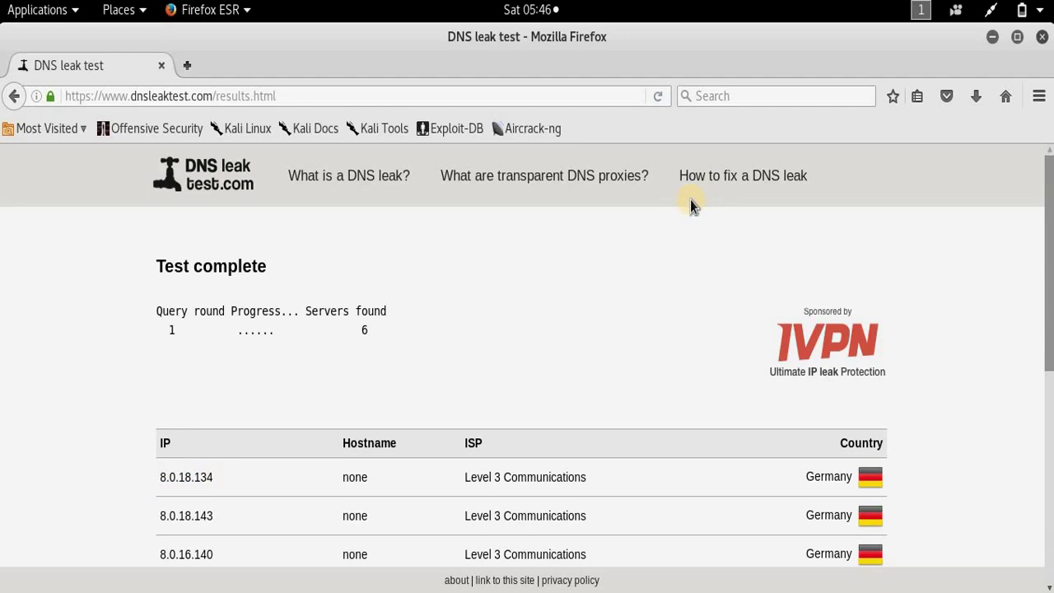
{"action": "left_click", "coordinate": [1043, 45]}
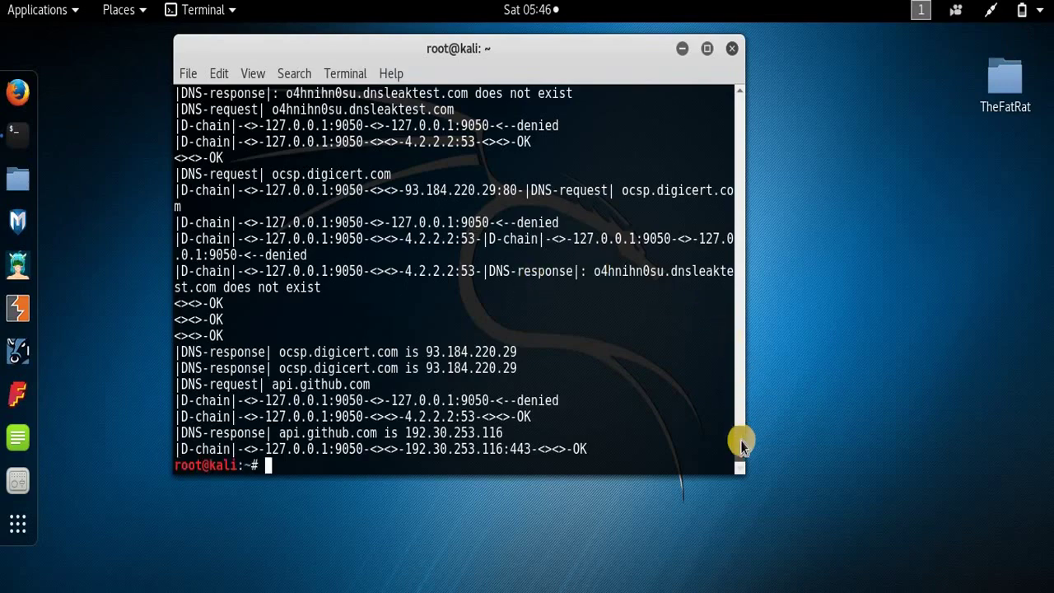
Look back through the ProxyChains connection output in the terminal and clear the screen.
{"action": "left_click_drag", "start_coordinate": [744, 435], "coordinate": [732, 130]}
{"action": "scroll", "coordinate": [716, 387], "scroll_direction": "down", "scroll_amount": 20}
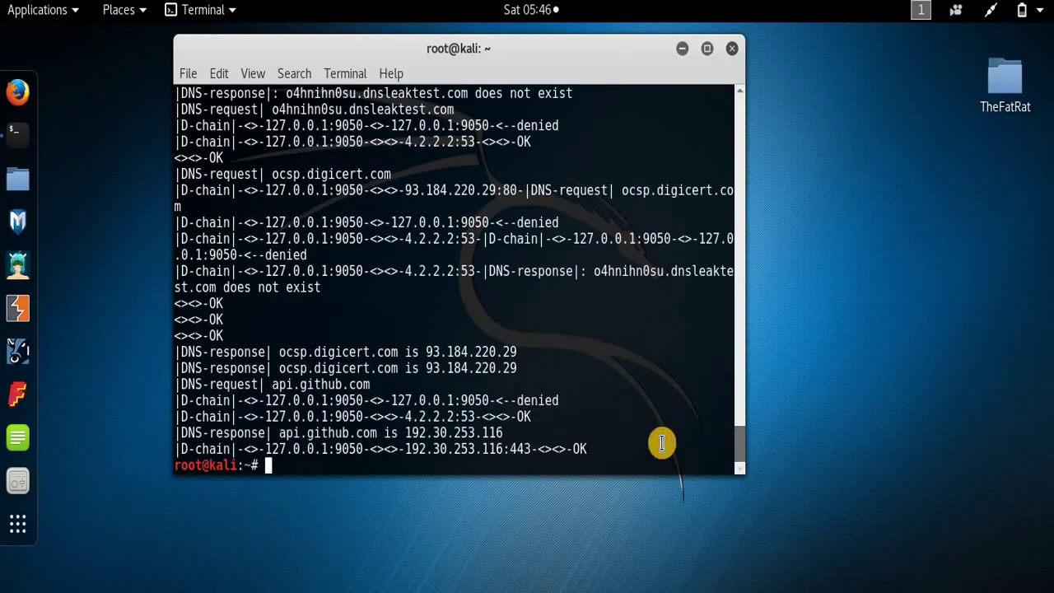
{"action": "type", "text": "clear"}
{"action": "key", "text": "Return"}
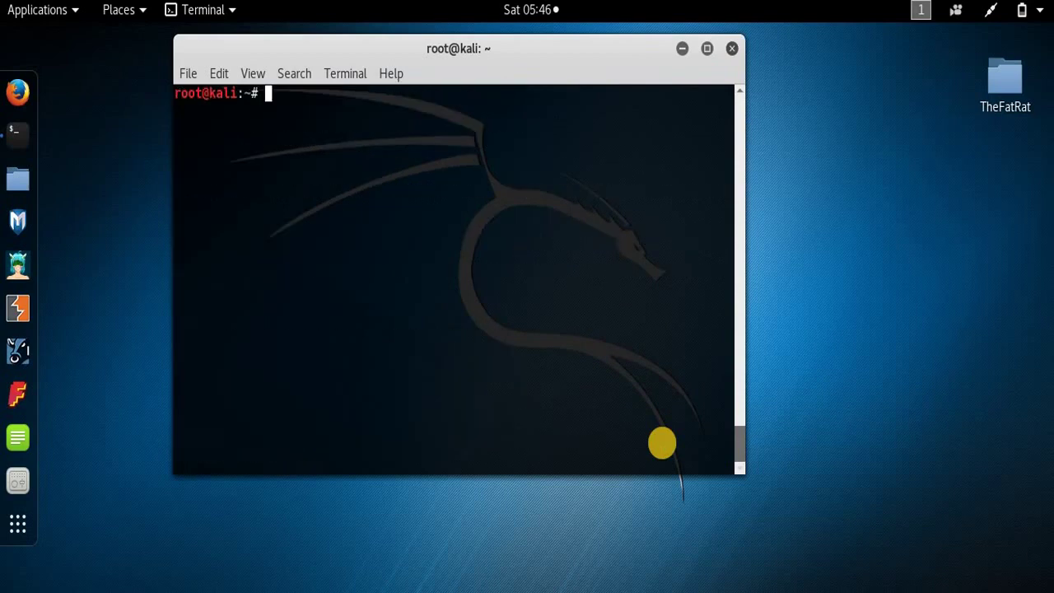
Change to the /etc directory and list its contents.
{"action": "type", "text": "cd /etc"}
{"action": "key", "text": "Return"}
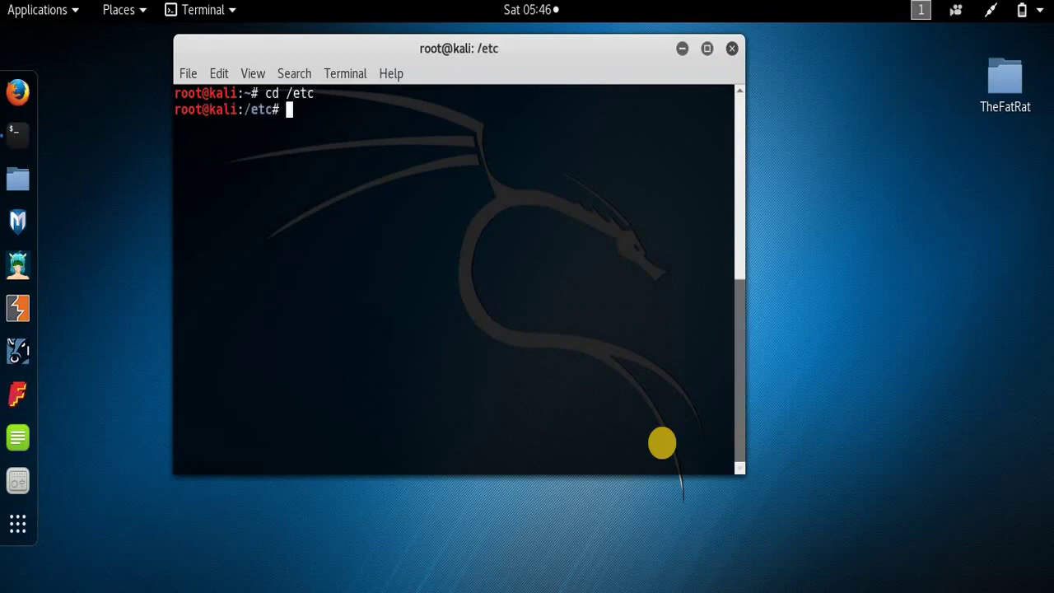
{"action": "type", "text": "ls"}
{"action": "key", "text": "Return"}
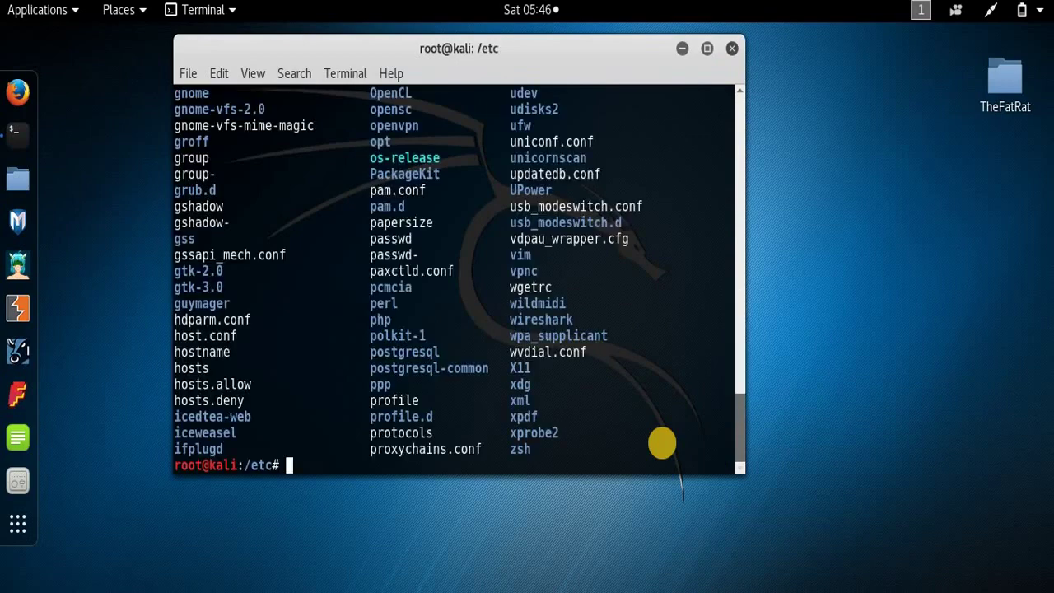
Open proxychains.conf from /etc in Leafpad and move the editor window clear of the screen edge.
{"action": "type", "text": "leafpad proxy"}
{"action": "key", "text": "Tab"}
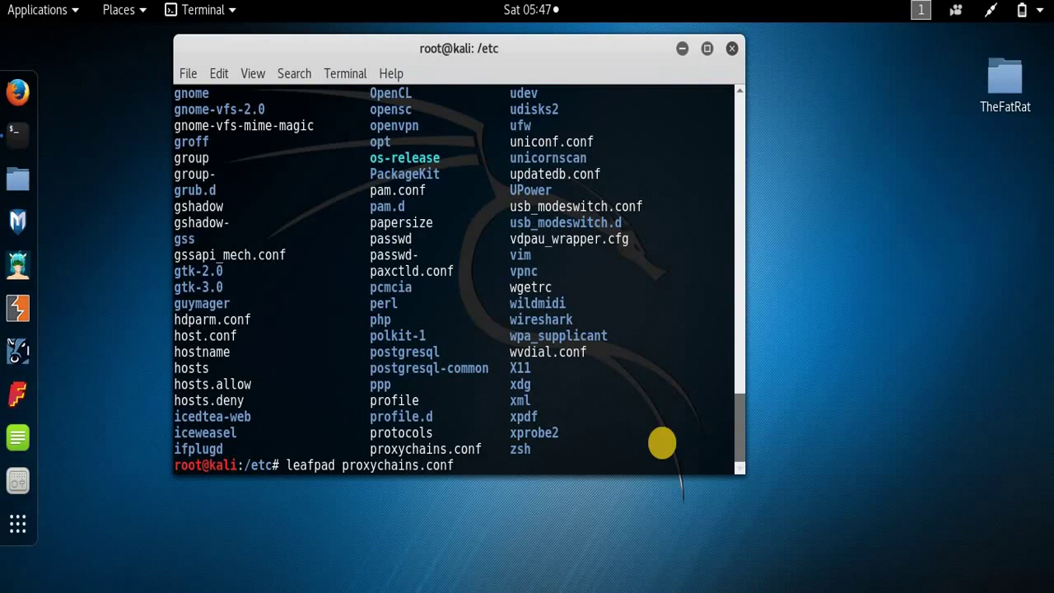
{"action": "key", "text": "Return"}
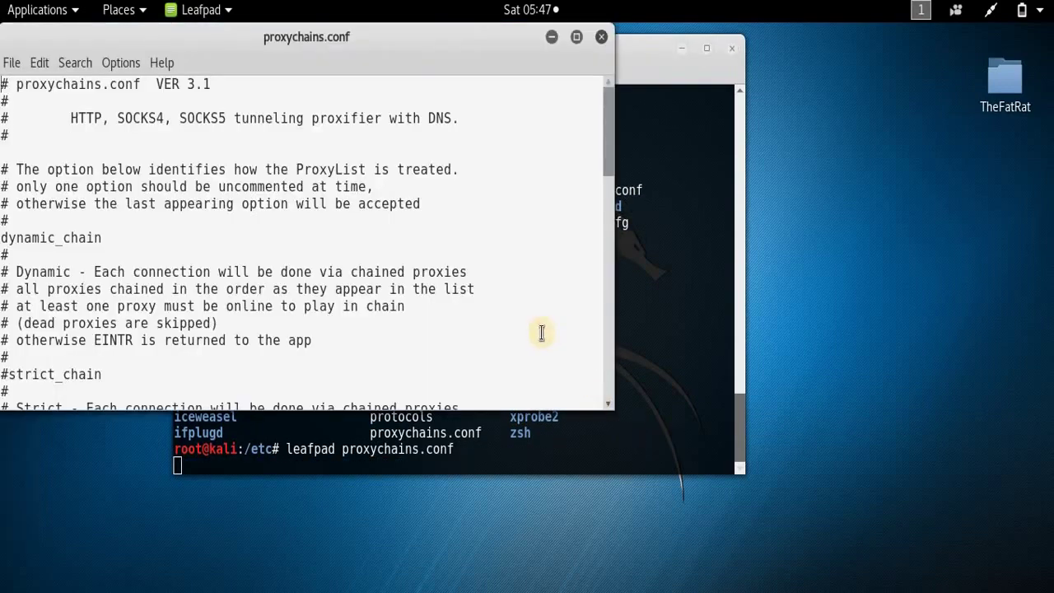
{"action": "left_click_drag", "start_coordinate": [293, 42], "coordinate": [429, 56]}
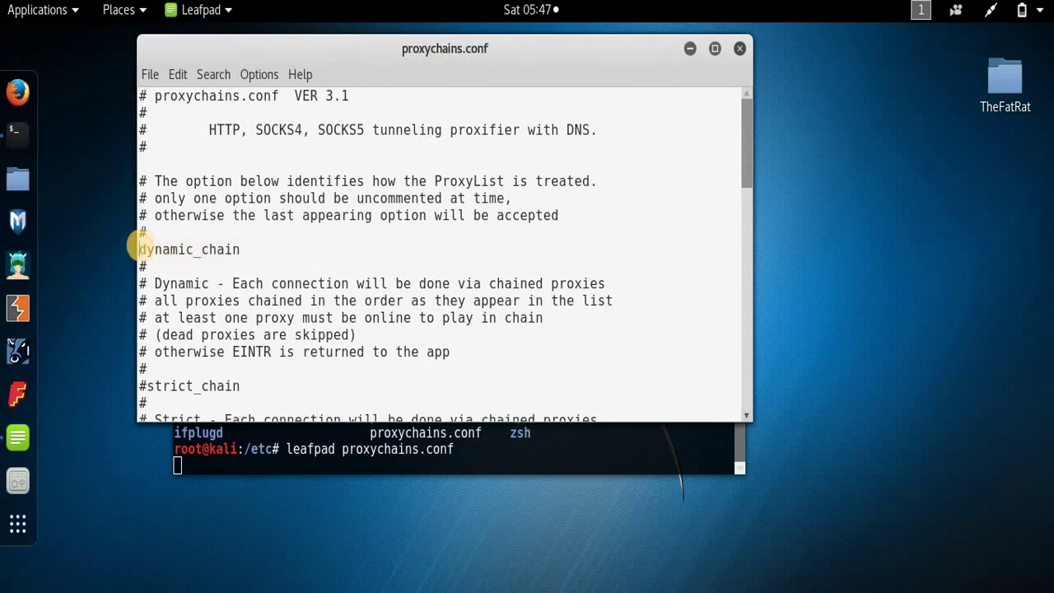
Comment out dynamic_chain and uncomment strict_chain in proxychains.conf.
{"action": "left_click", "coordinate": [139, 249]}
{"action": "type", "text": "#"}
{"action": "left_click", "coordinate": [146, 386]}
{"action": "key", "text": "BackSpace"}
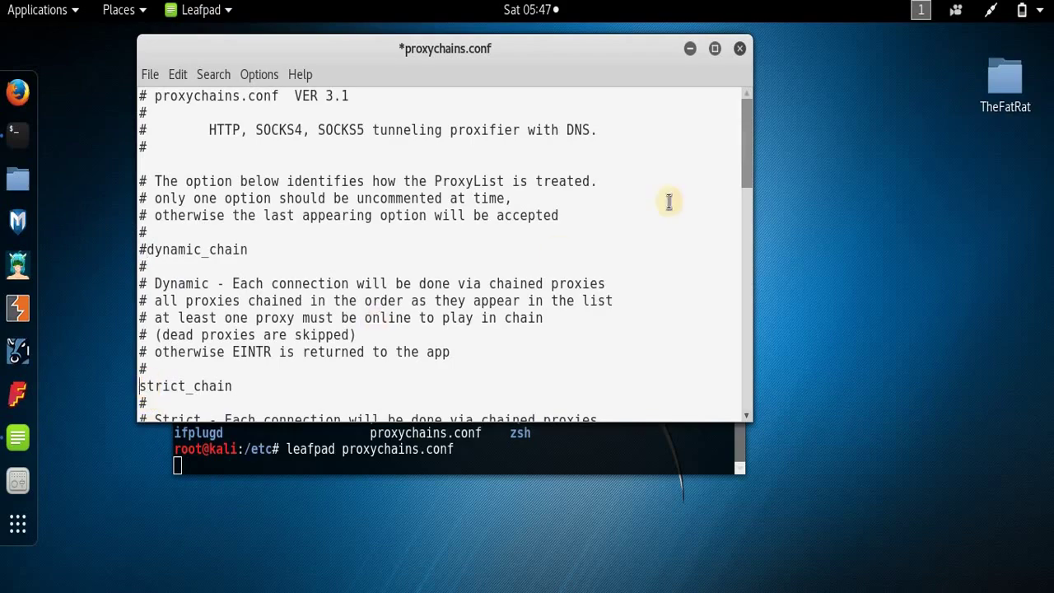
Delete the "socks5 127.0.0.1 9050" line from the end of the ProxyList section.
{"action": "left_click", "coordinate": [750, 350]}
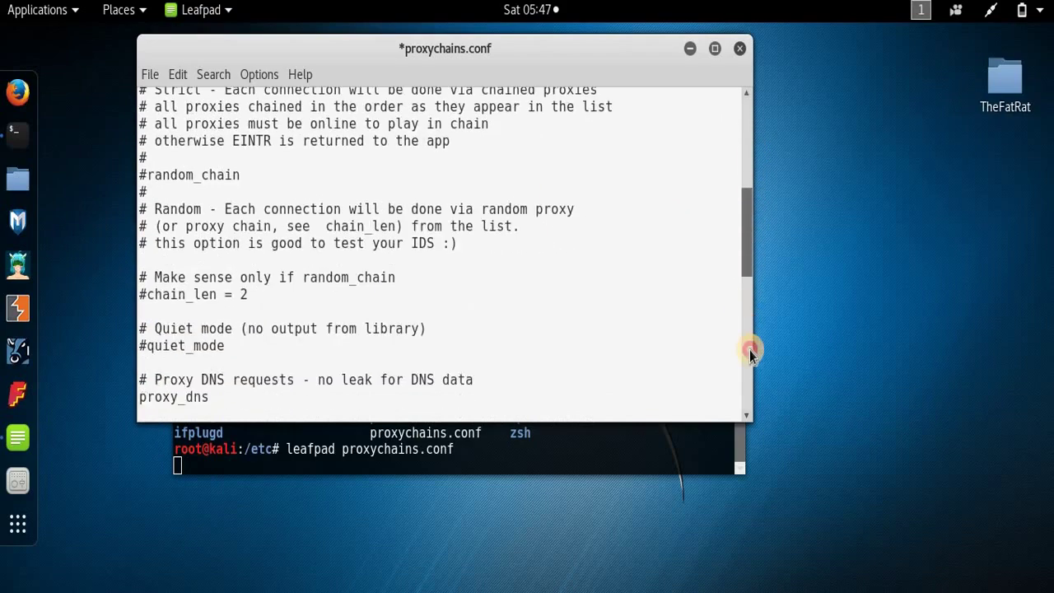
{"action": "left_click", "coordinate": [750, 350]}
{"action": "left_click", "coordinate": [749, 383]}
{"action": "left_click", "coordinate": [308, 361]}
{"action": "left_click_drag", "start_coordinate": [310, 362], "coordinate": [136, 360]}
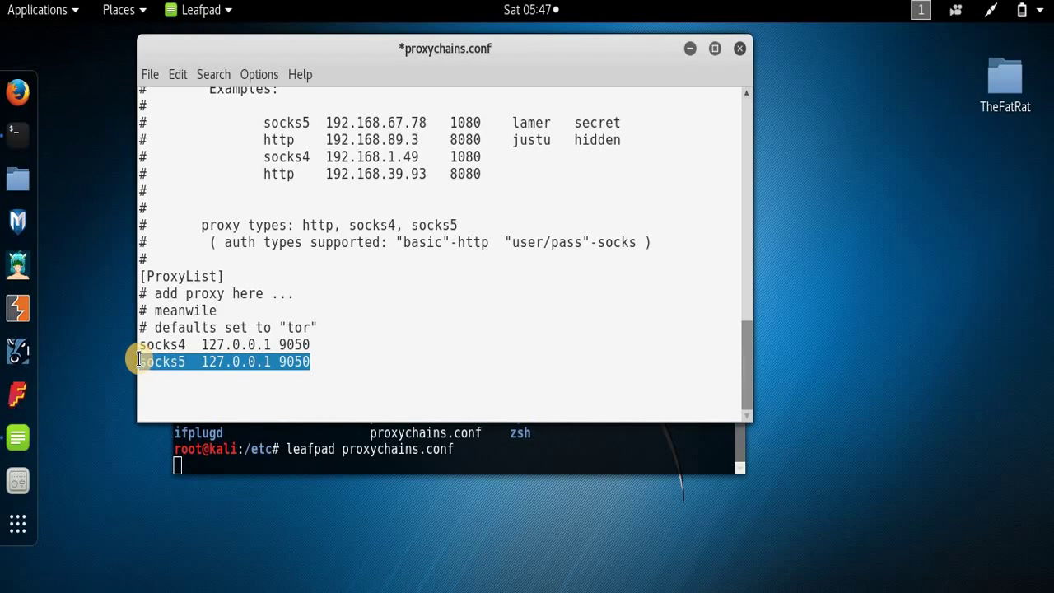
{"action": "key", "text": "BackSpace"}
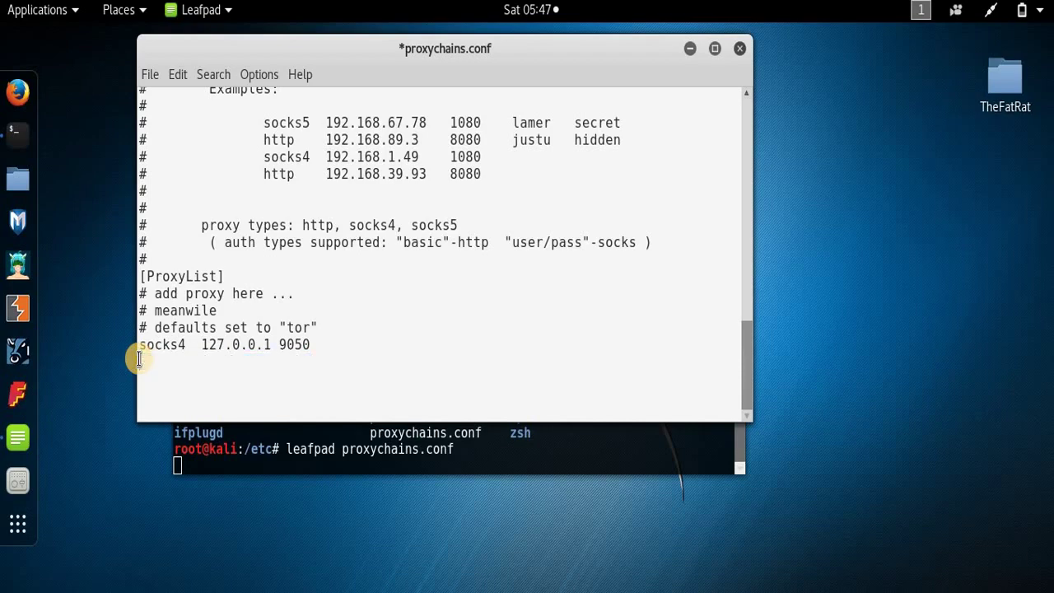
Save the edited proxychains.conf and quit the text editor.
{"action": "left_click", "coordinate": [152, 78]}
{"action": "left_click", "coordinate": [142, 76]}
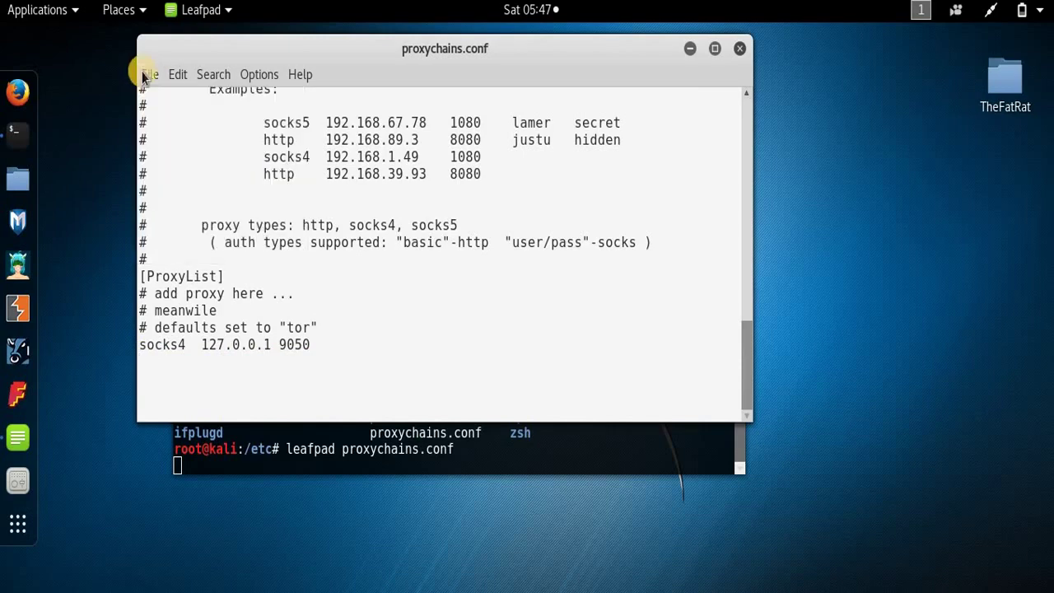
{"action": "left_click", "coordinate": [145, 75]}
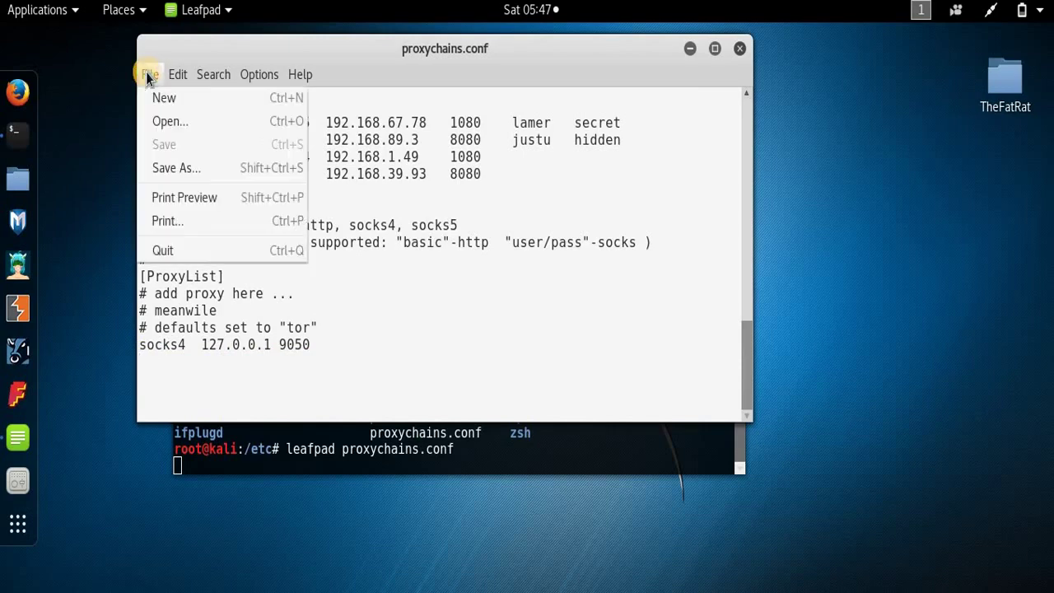
{"action": "left_click", "coordinate": [196, 253]}
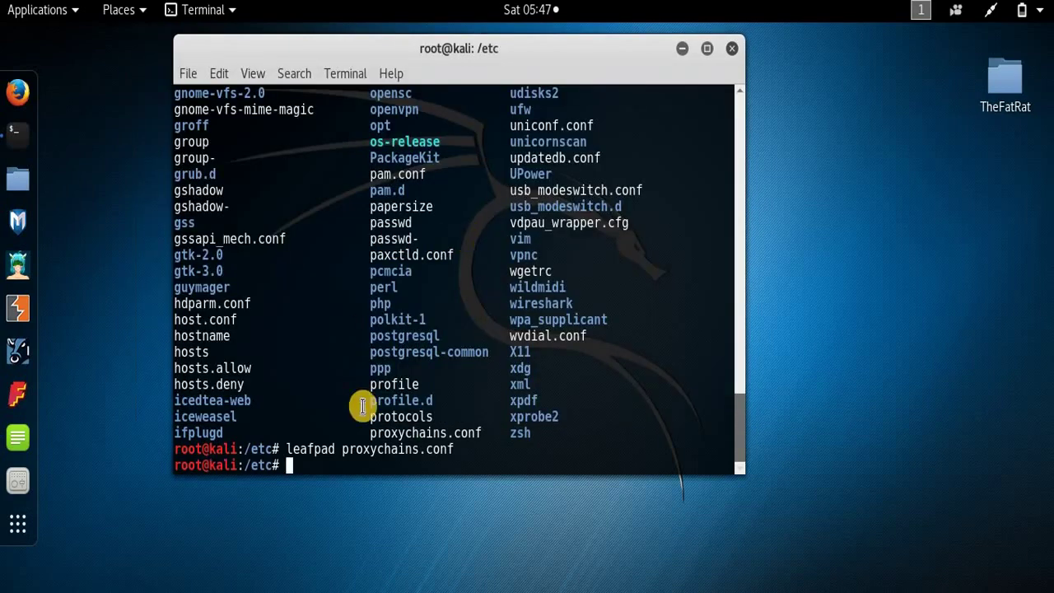
Clear the terminal screen and move its window slightly lower on the desktop.
{"action": "type", "text": "clear"}
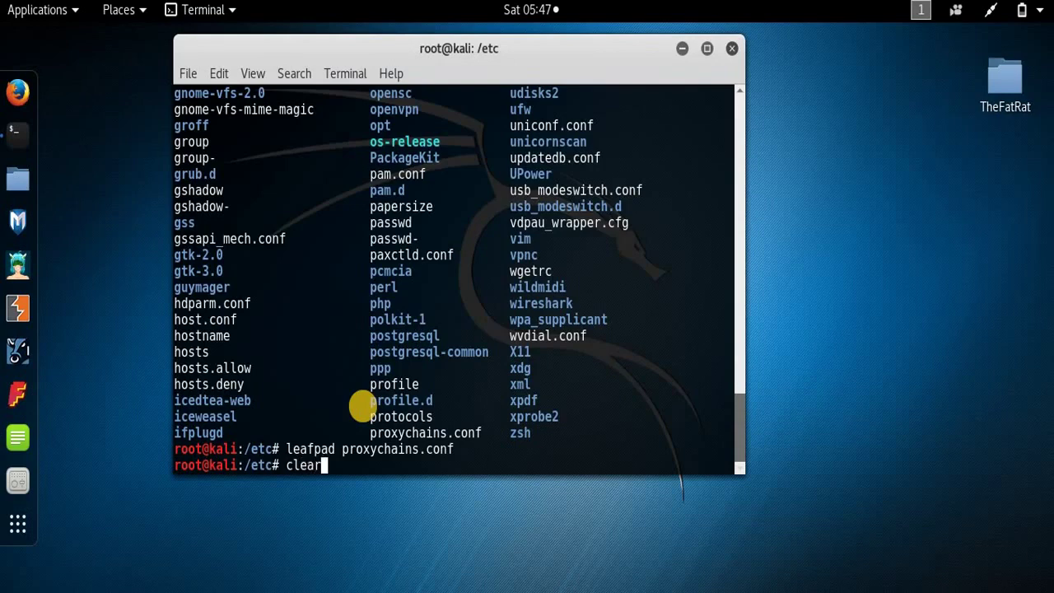
{"action": "key", "text": "Return"}
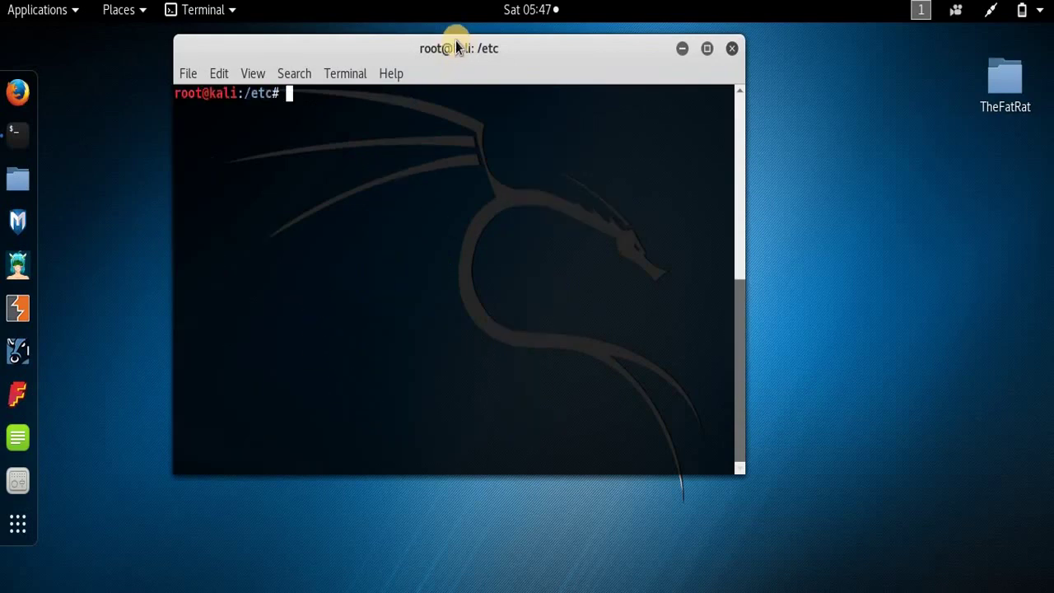
{"action": "left_click_drag", "start_coordinate": [436, 51], "coordinate": [431, 85]}
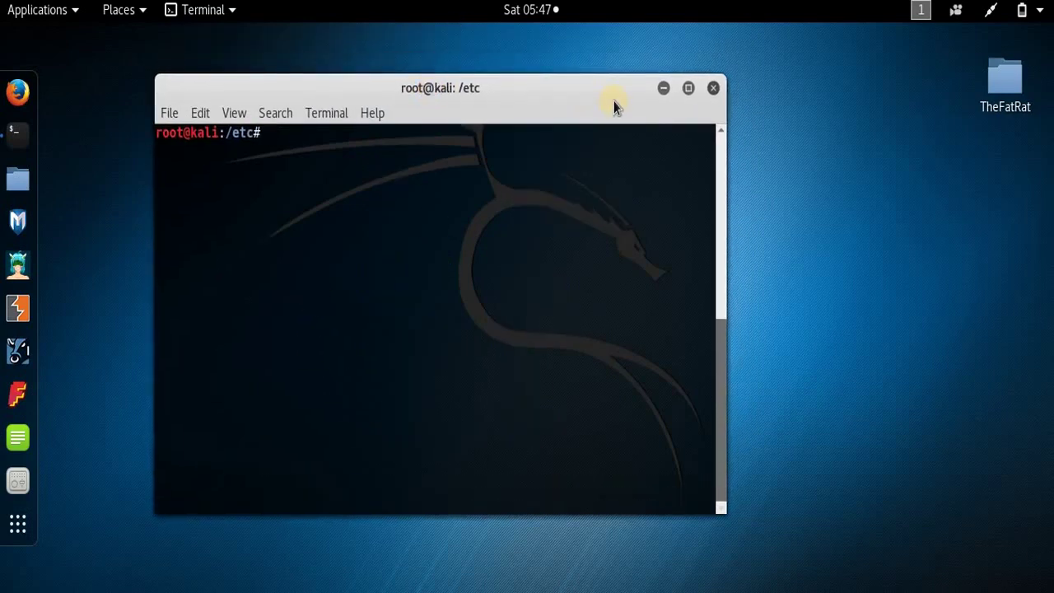